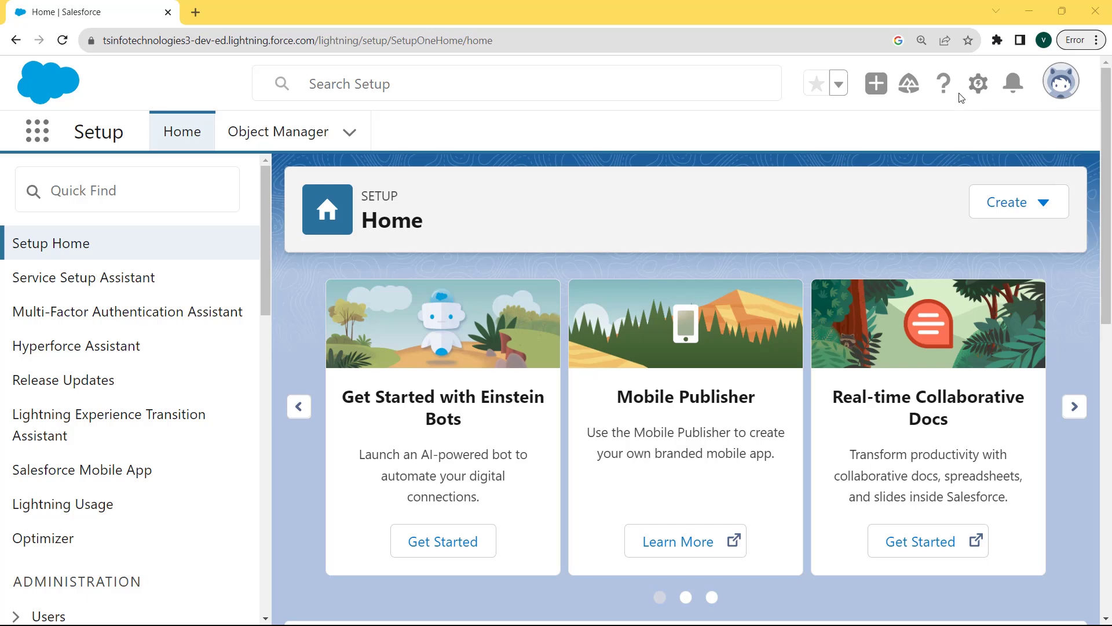
Step: Start a new custom button or link for the Account object from Setup's Object Manager
click(978, 87)
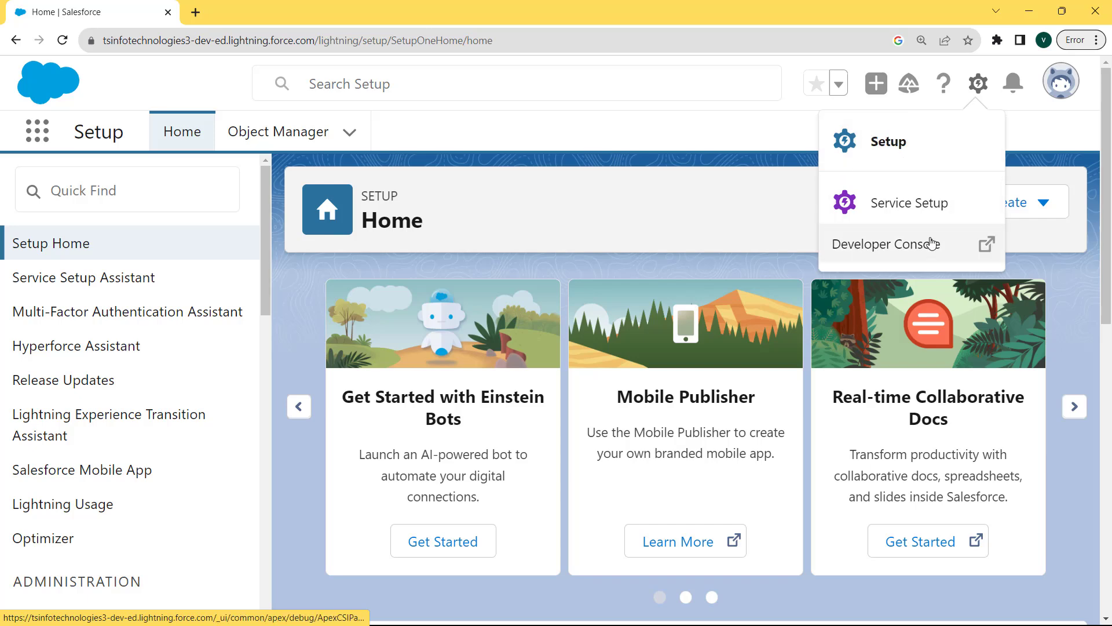
click(897, 139)
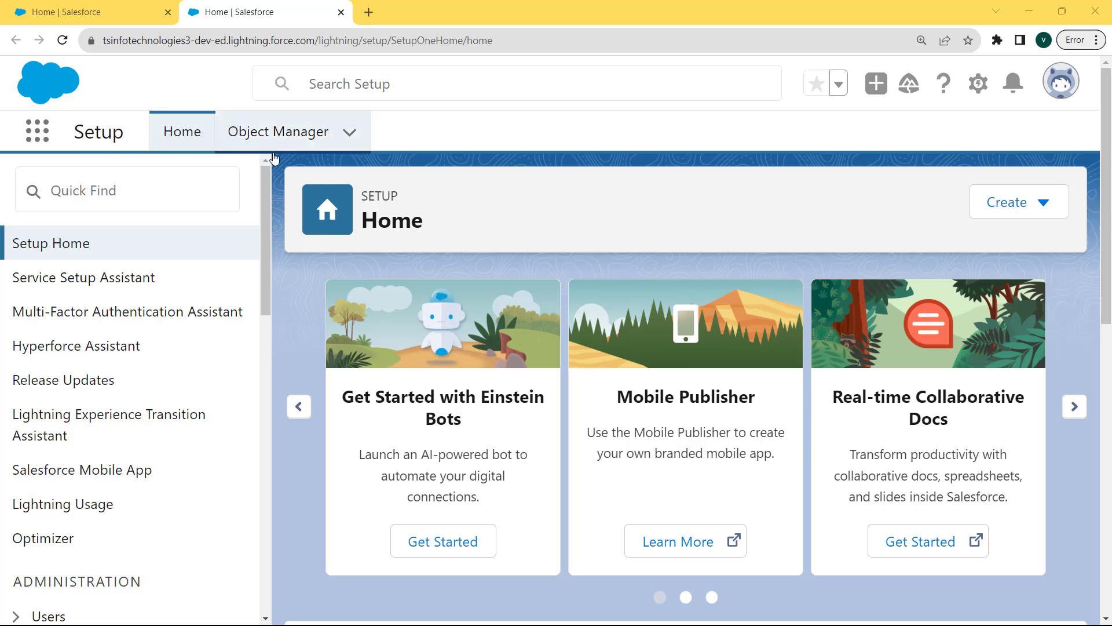
click(313, 137)
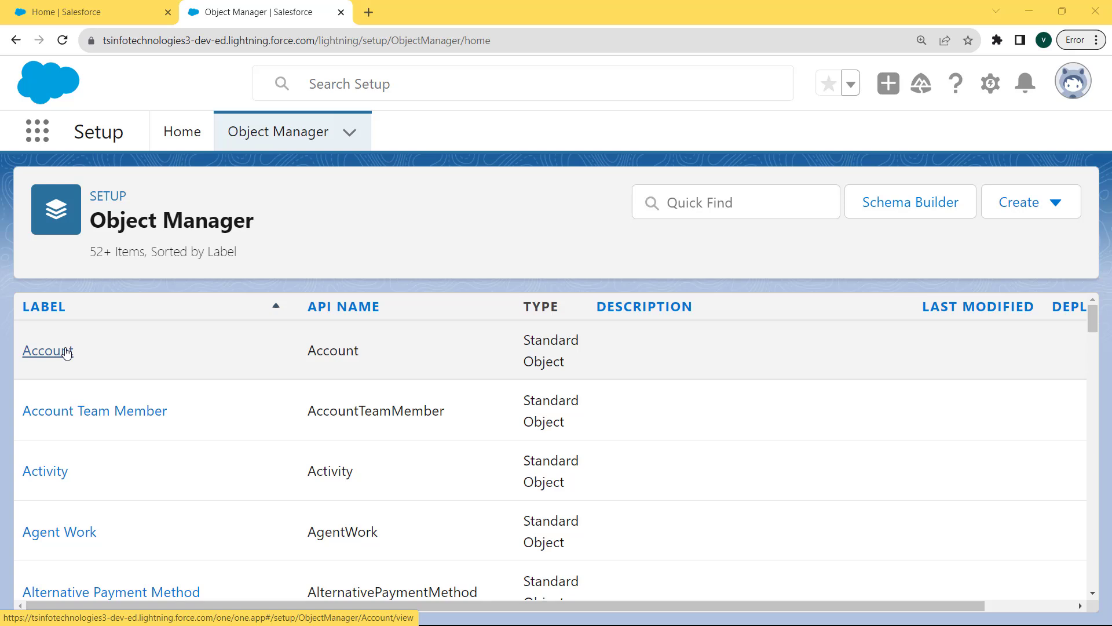
click(67, 353)
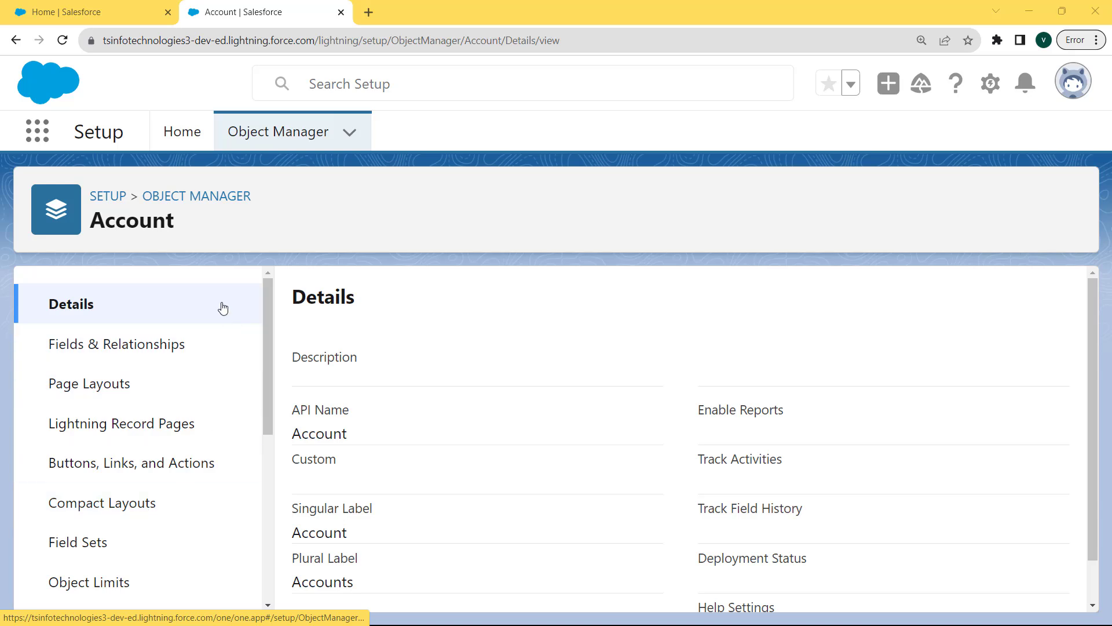
click(130, 463)
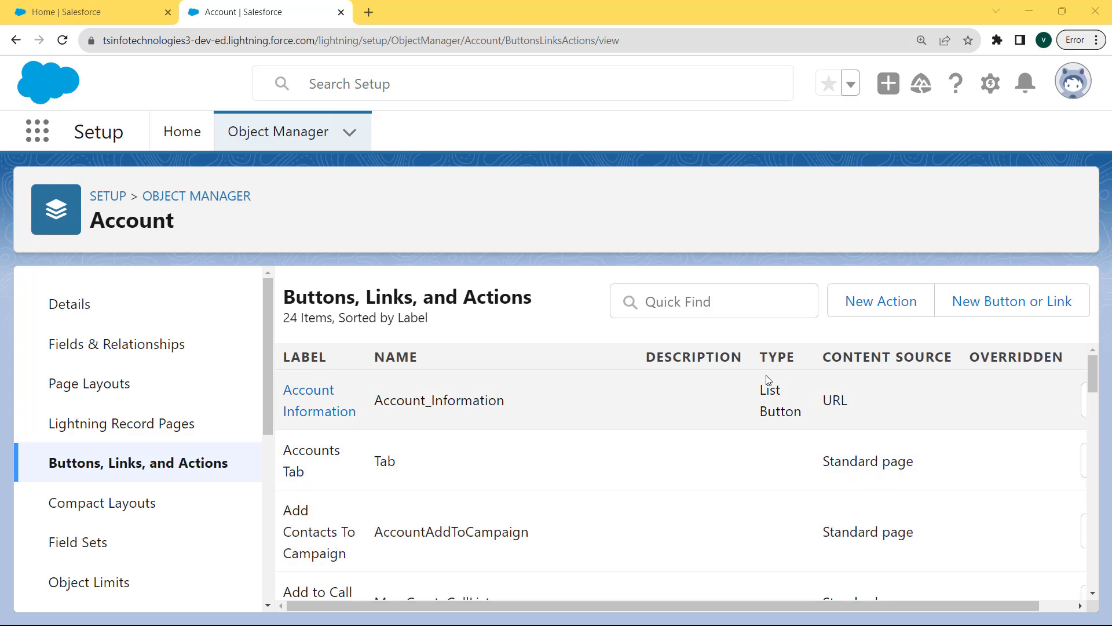
click(992, 320)
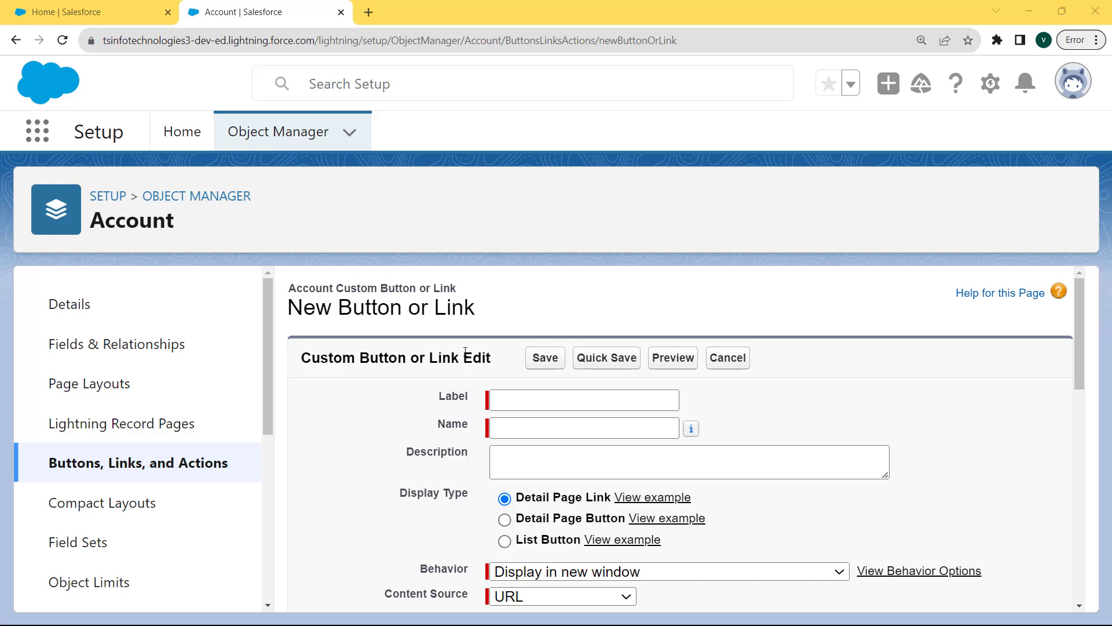
Step: Label the button Mail Button, name it Mail_Button, and set its display type to Detail Page Button
click(506, 407)
click(508, 401)
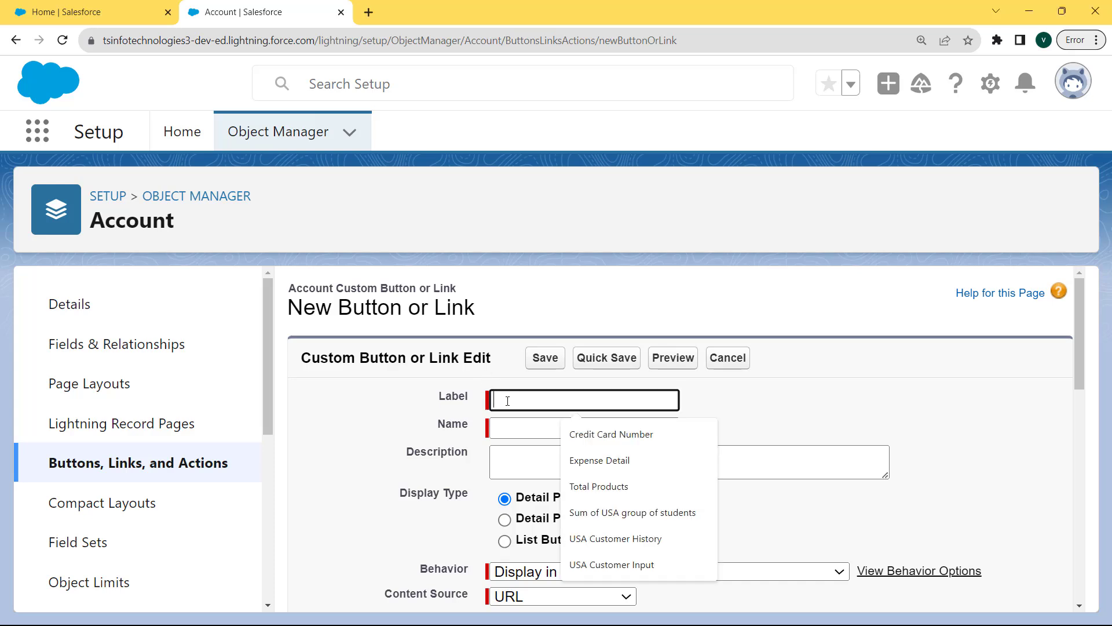
text(Mail )
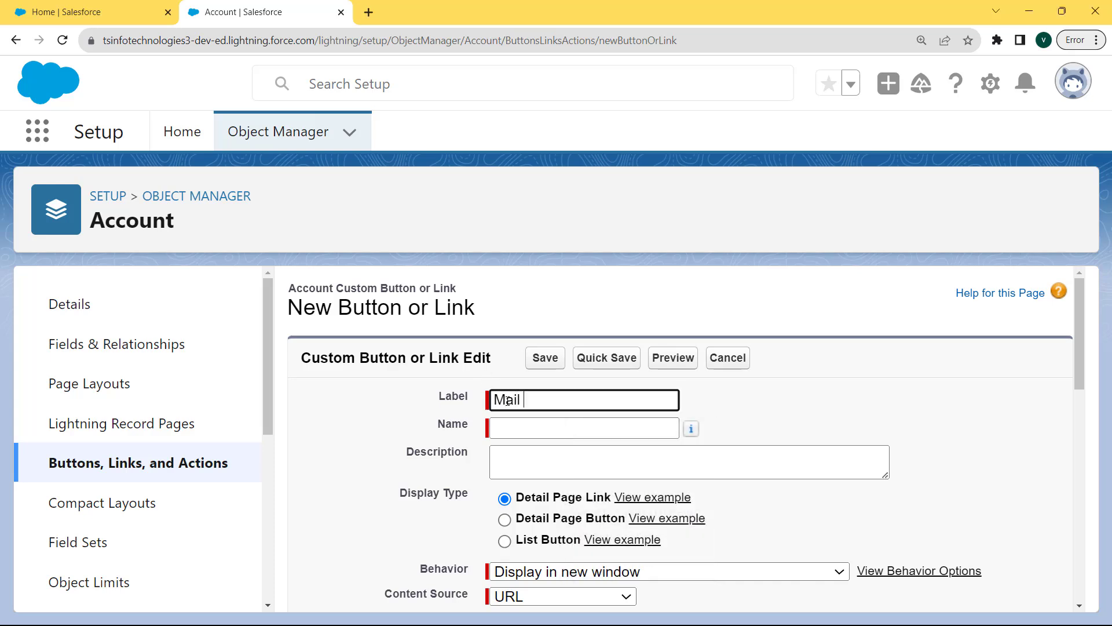
text(Button)
click(506, 426)
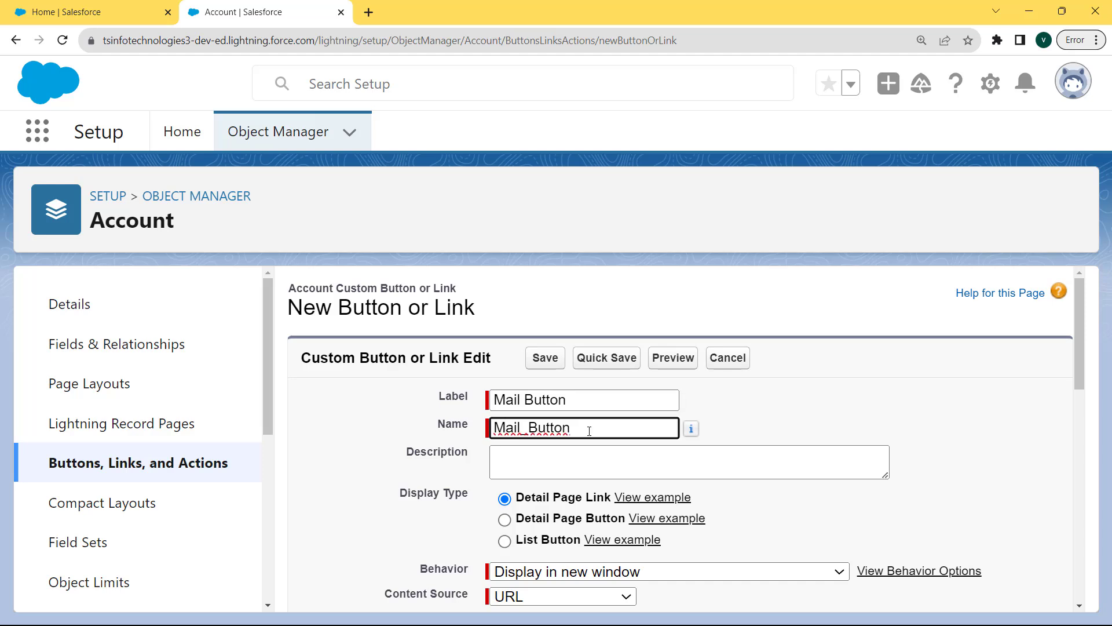
click(504, 520)
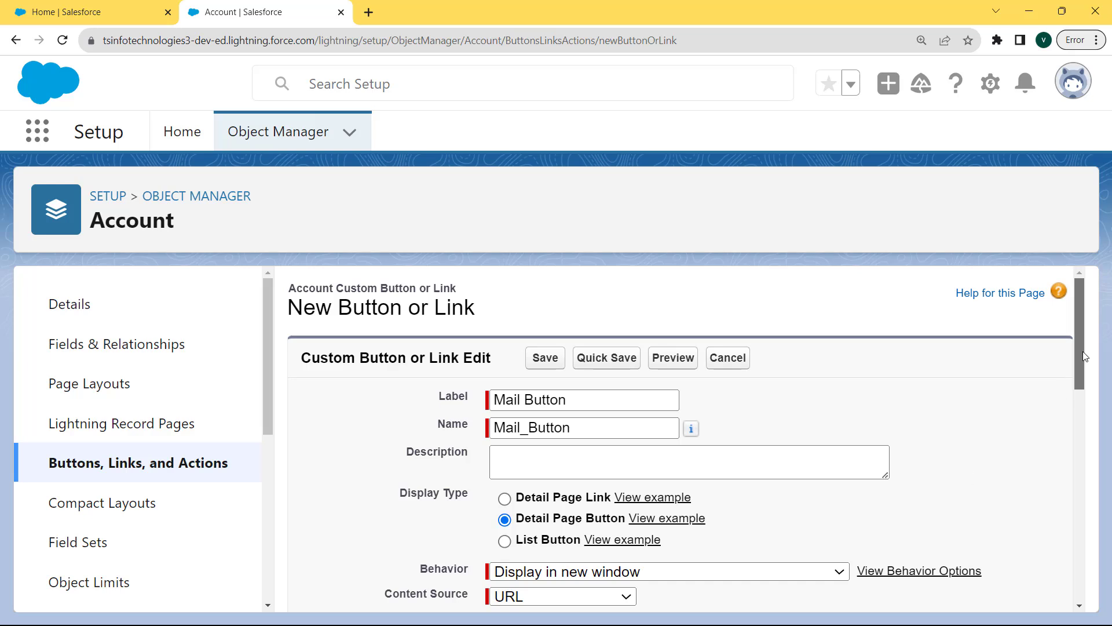
Step: Set the button's behavior to Display in new window and its content source to URL
drag(1079, 355, 1075, 408)
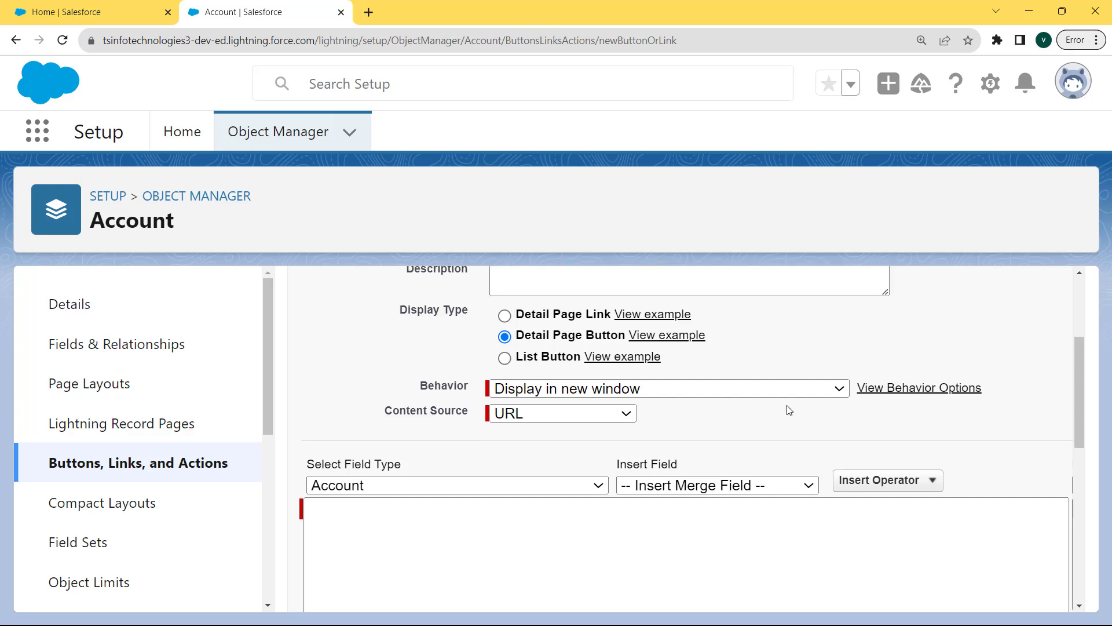
click(843, 394)
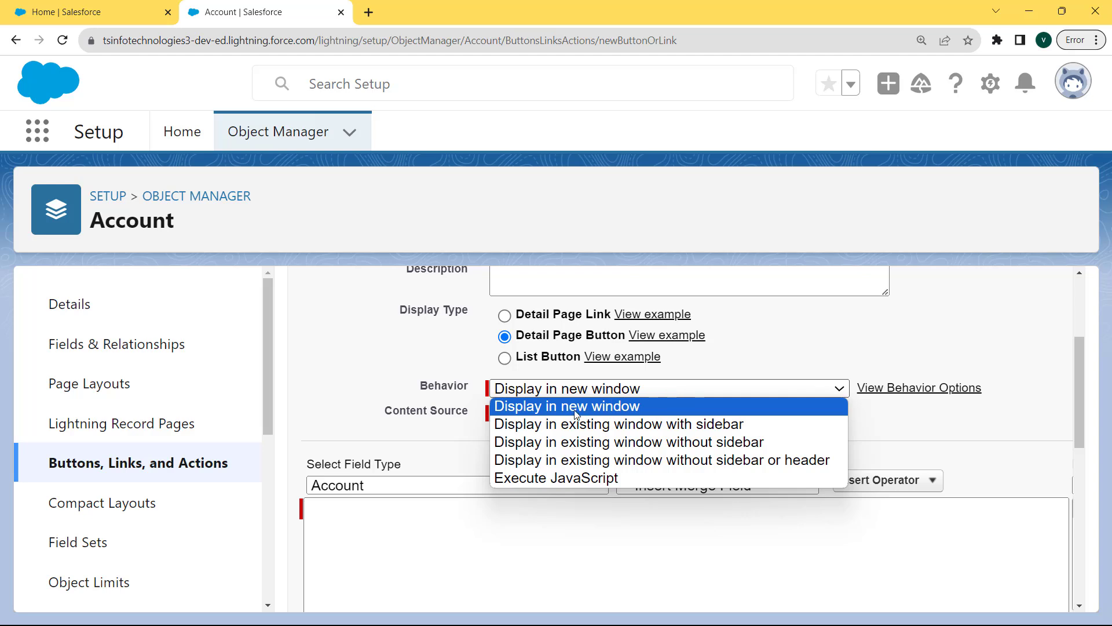
click(620, 408)
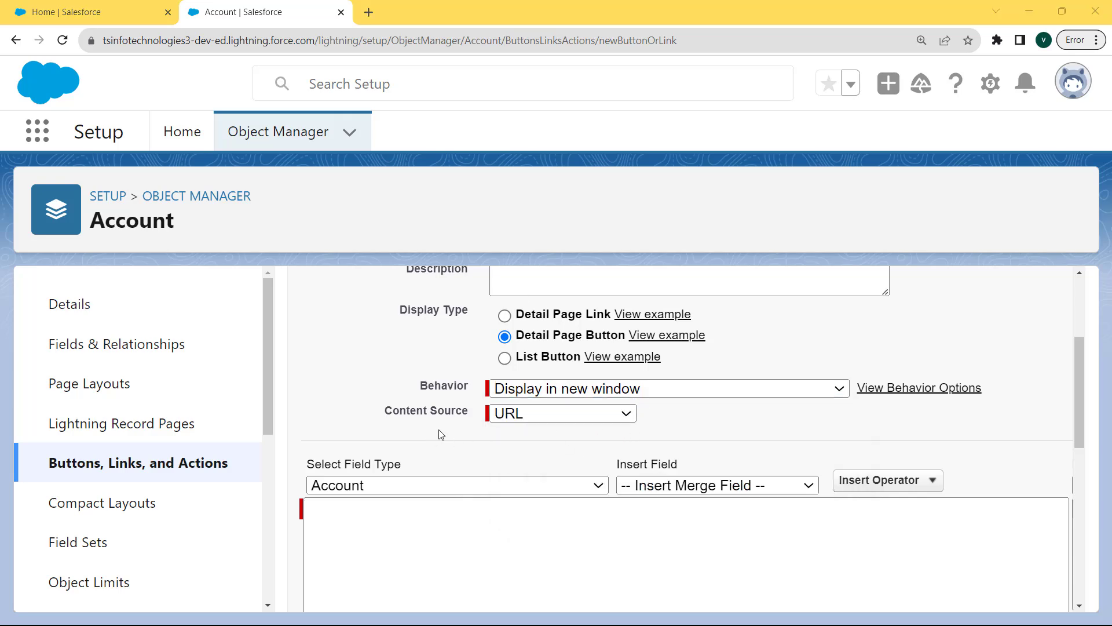
click(628, 414)
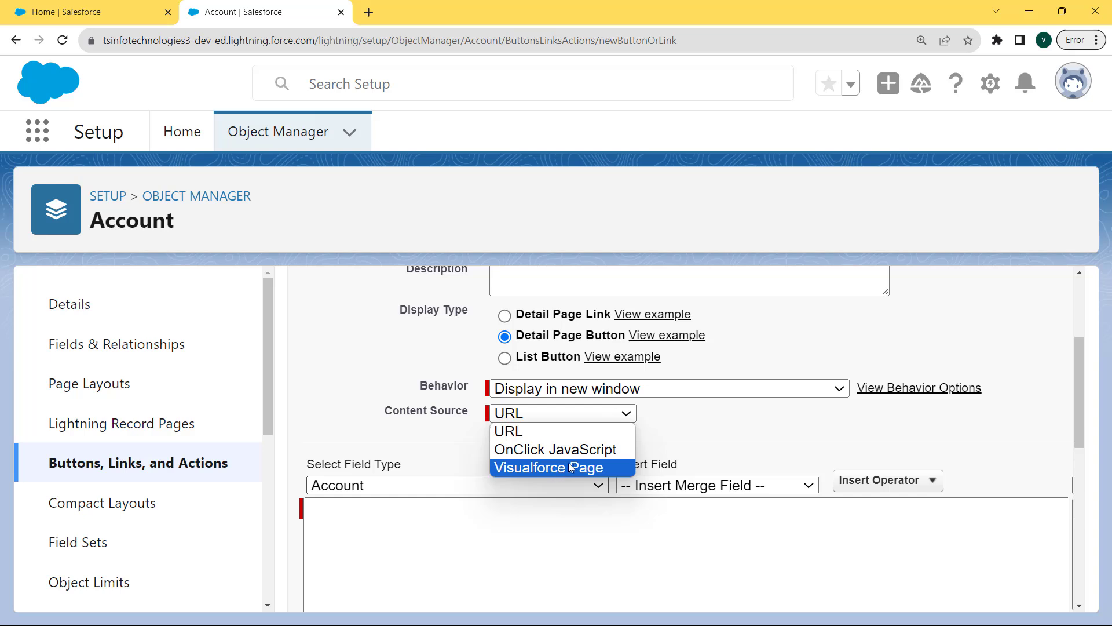
click(552, 434)
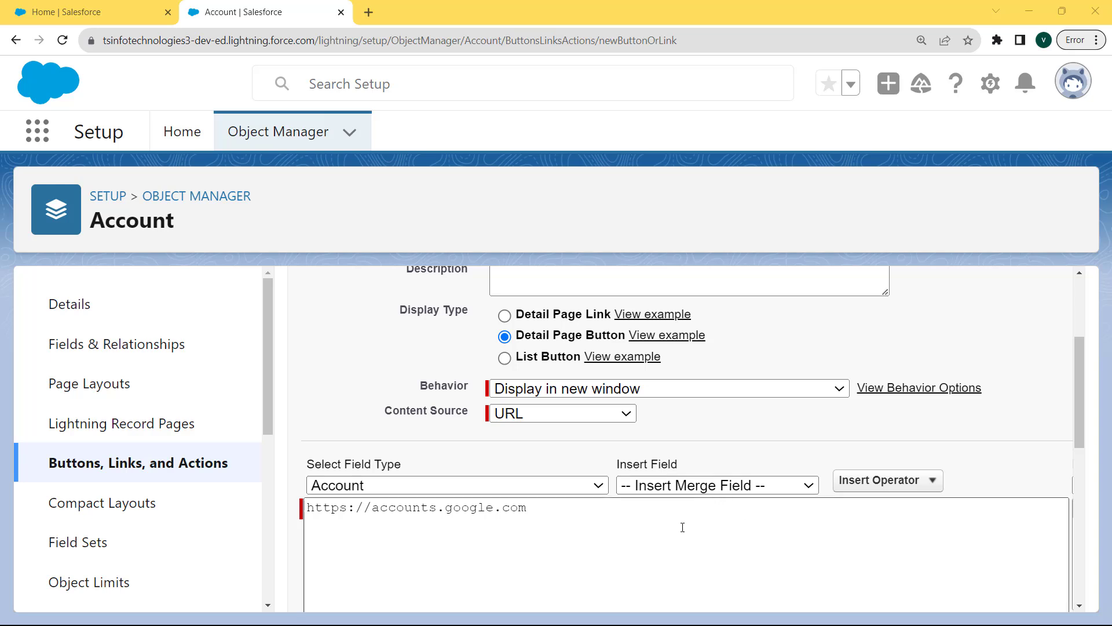
drag(543, 503, 293, 501)
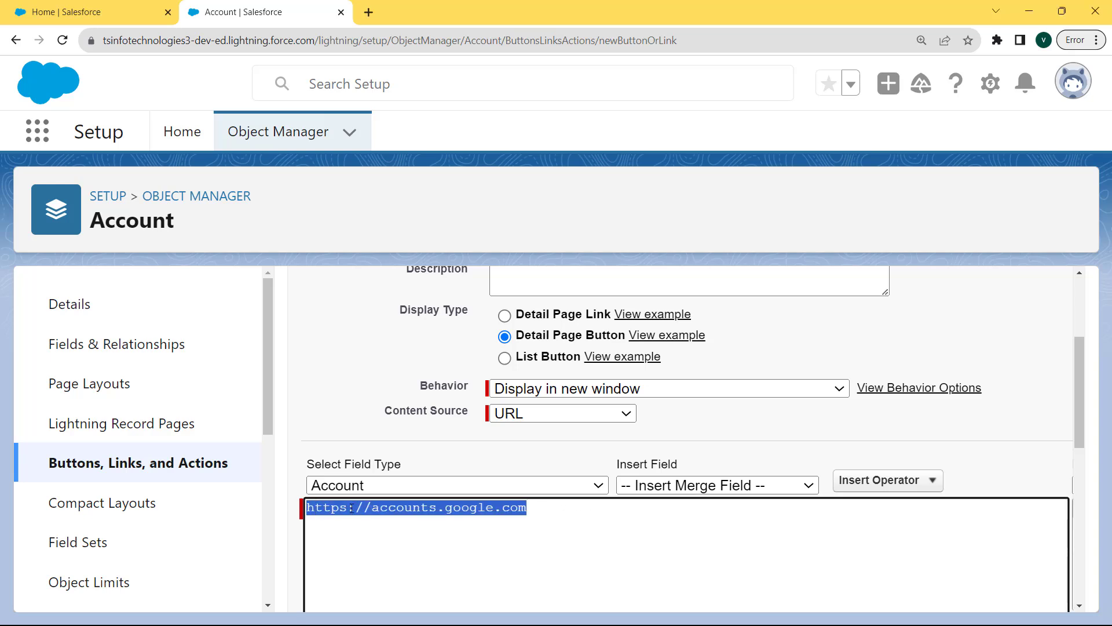
drag(539, 509, 298, 506)
click(530, 508)
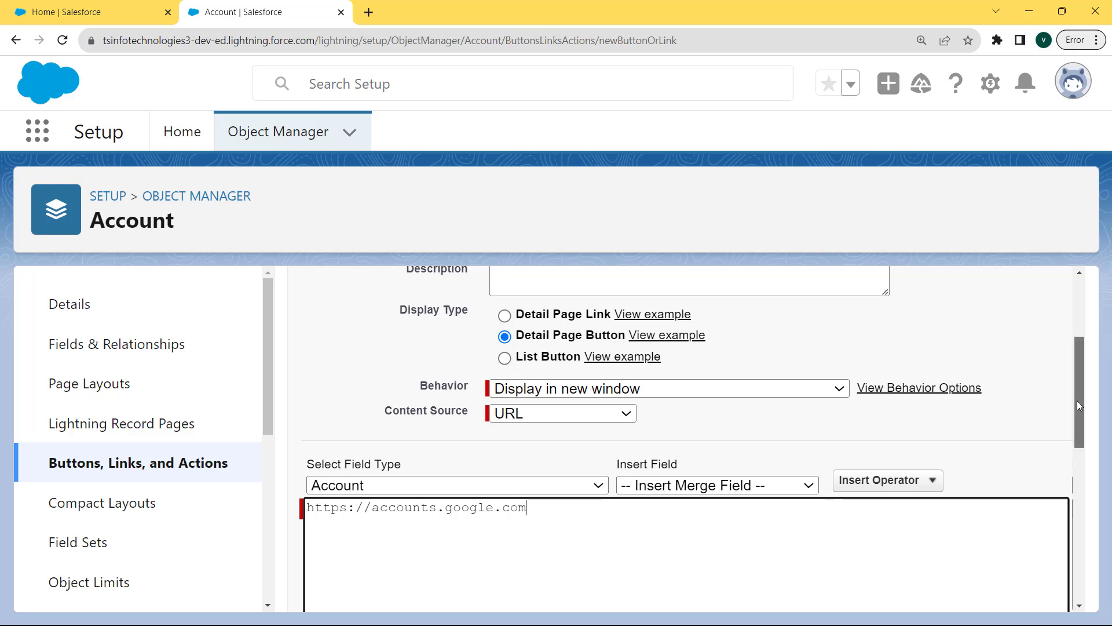
Step: Check the syntax of the button's URL and save the new custom button
drag(1076, 401, 1094, 557)
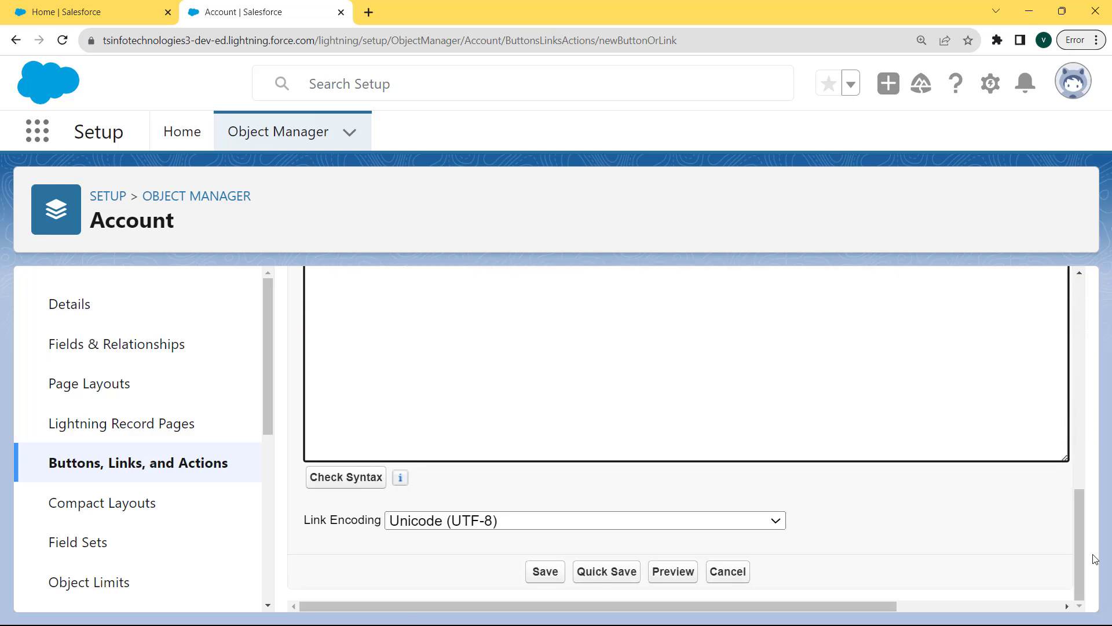
click(350, 477)
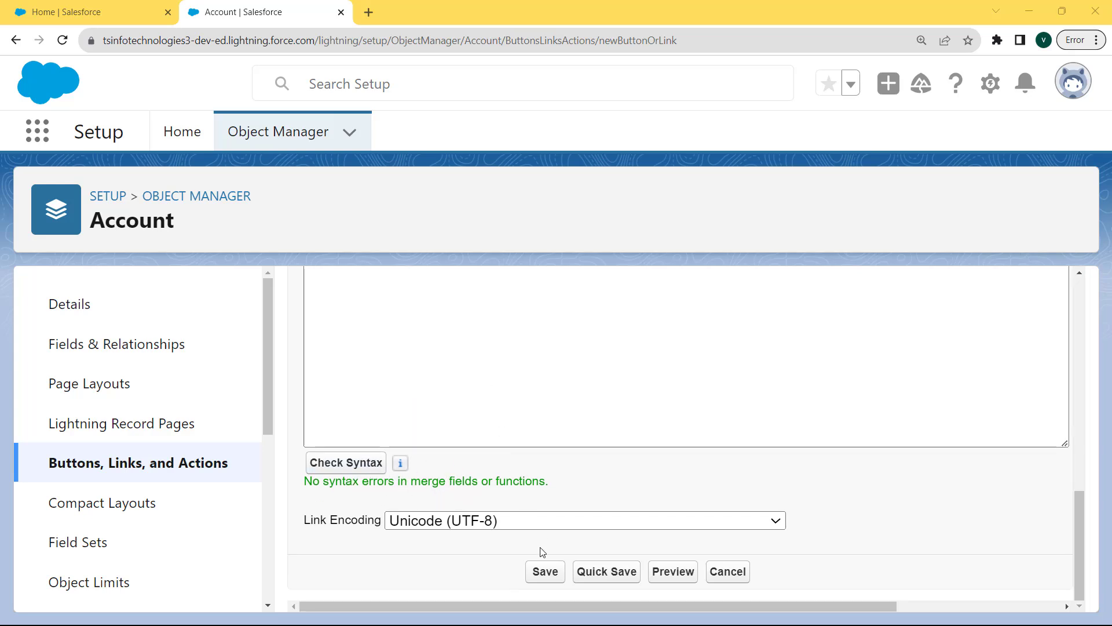
click(553, 575)
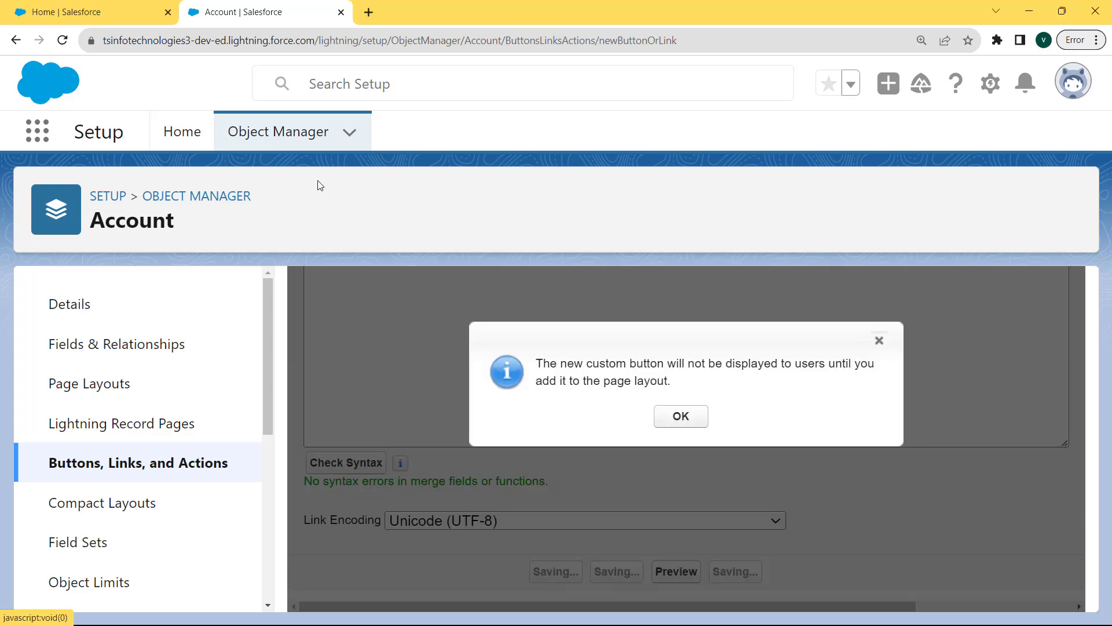
key(Return)
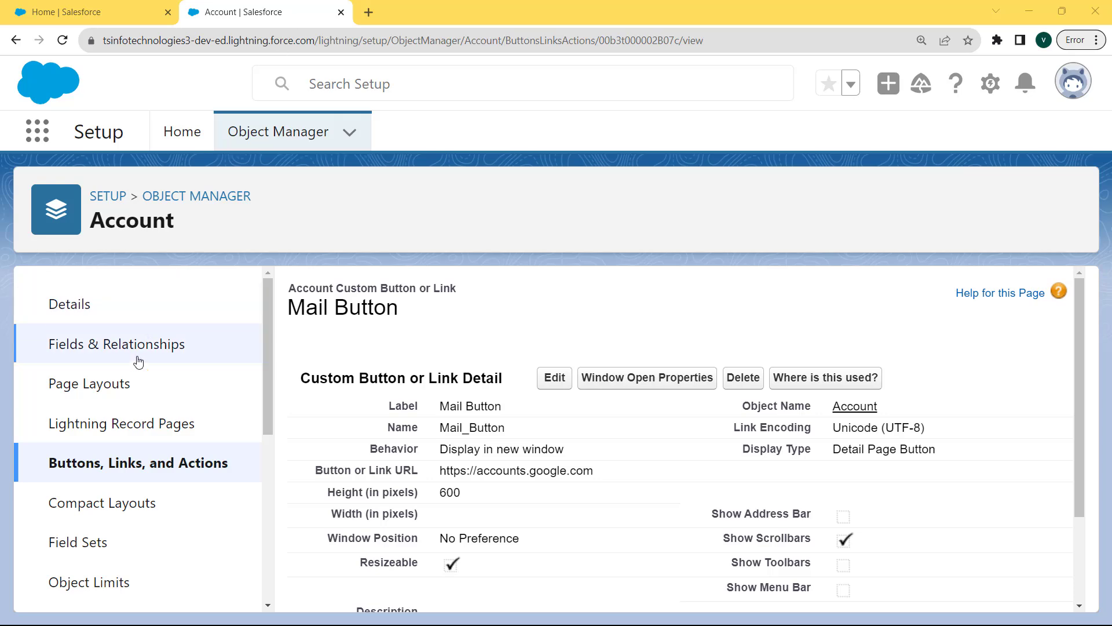
Step: Add Mail Button to the Salesforce Mobile and Lightning Experience Actions of the Account Layout and save the layout
click(98, 390)
click(348, 556)
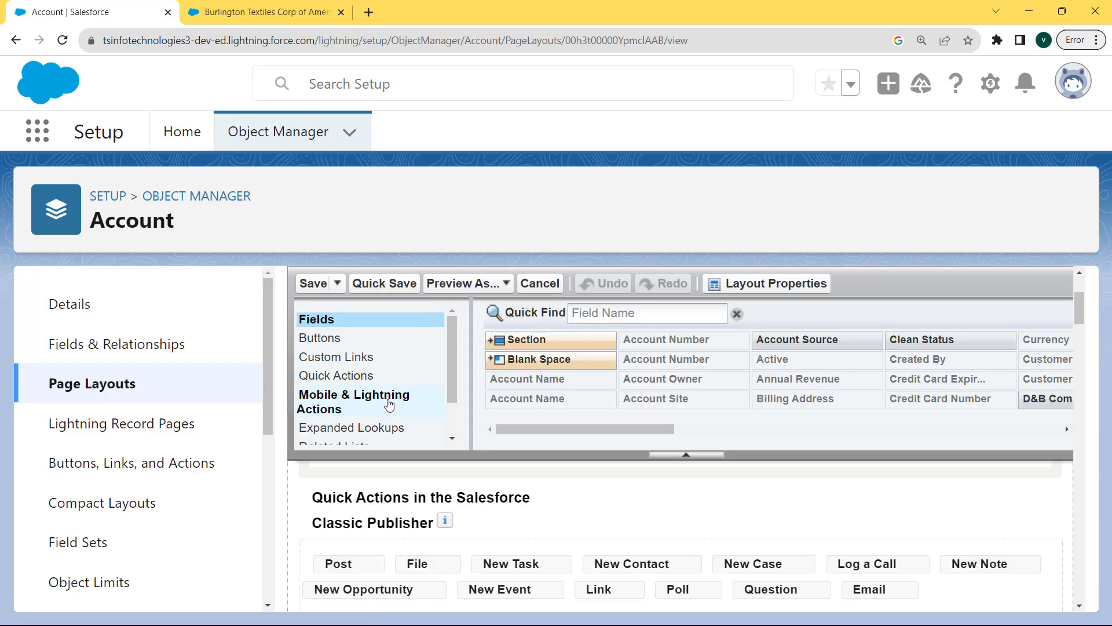
click(388, 404)
drag(669, 431, 773, 429)
drag(913, 342, 660, 565)
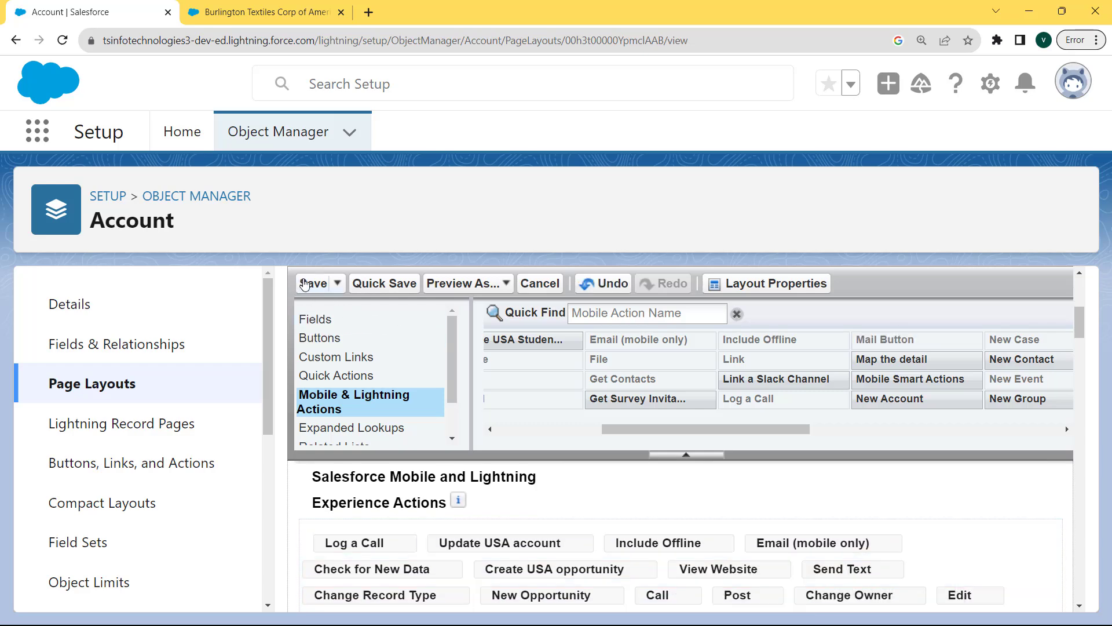
click(311, 284)
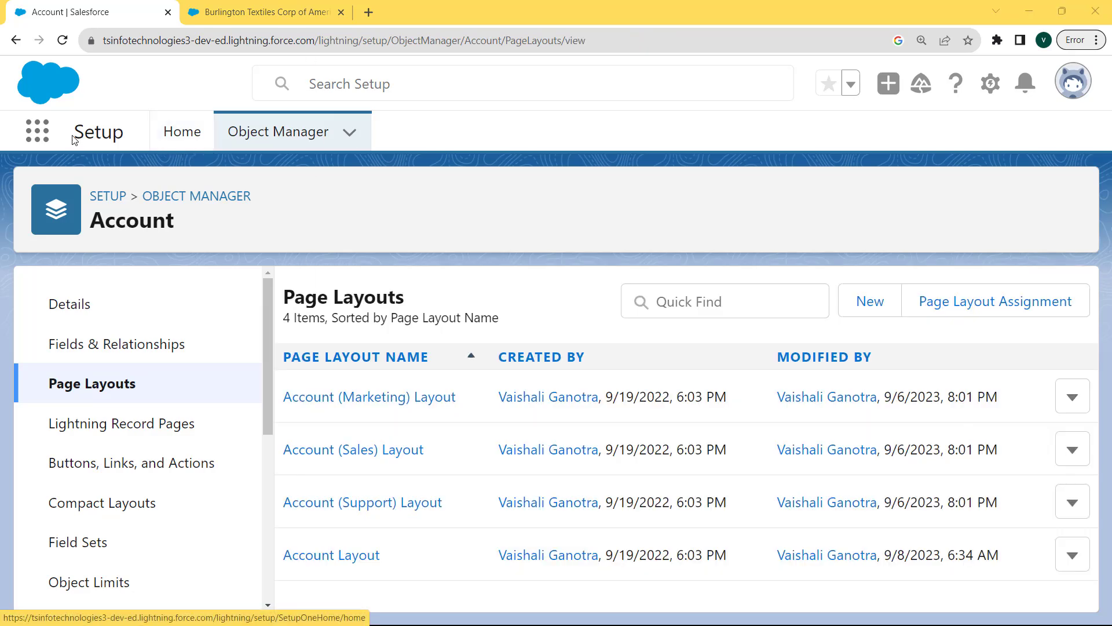
Step: Find Accounts among the apps and items and open the Burlington Textiles Corp of America record
click(32, 138)
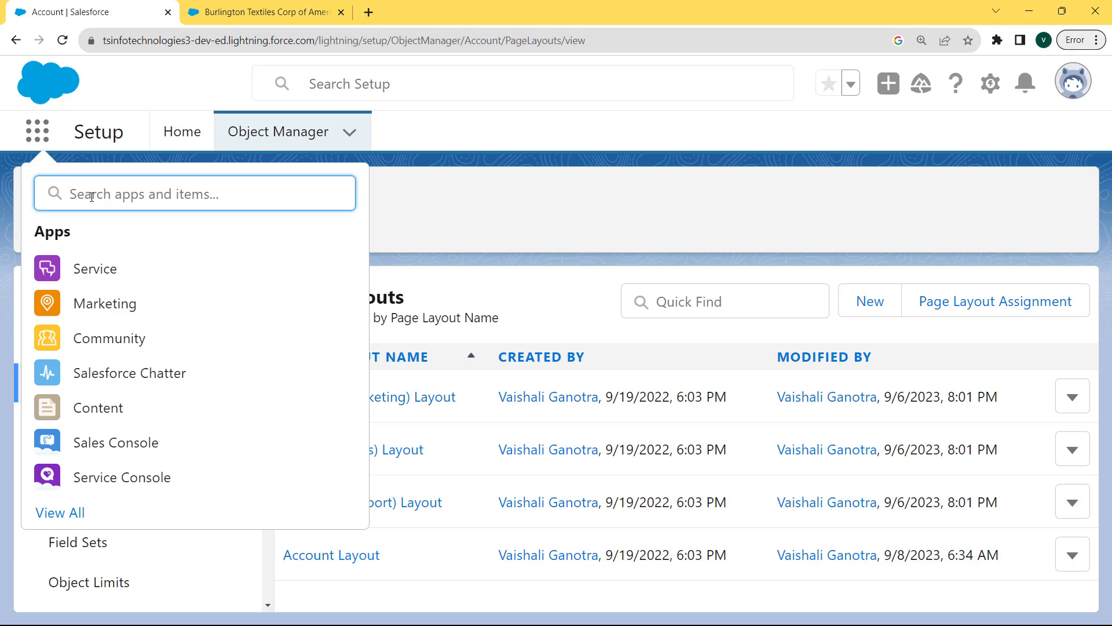
text(account)
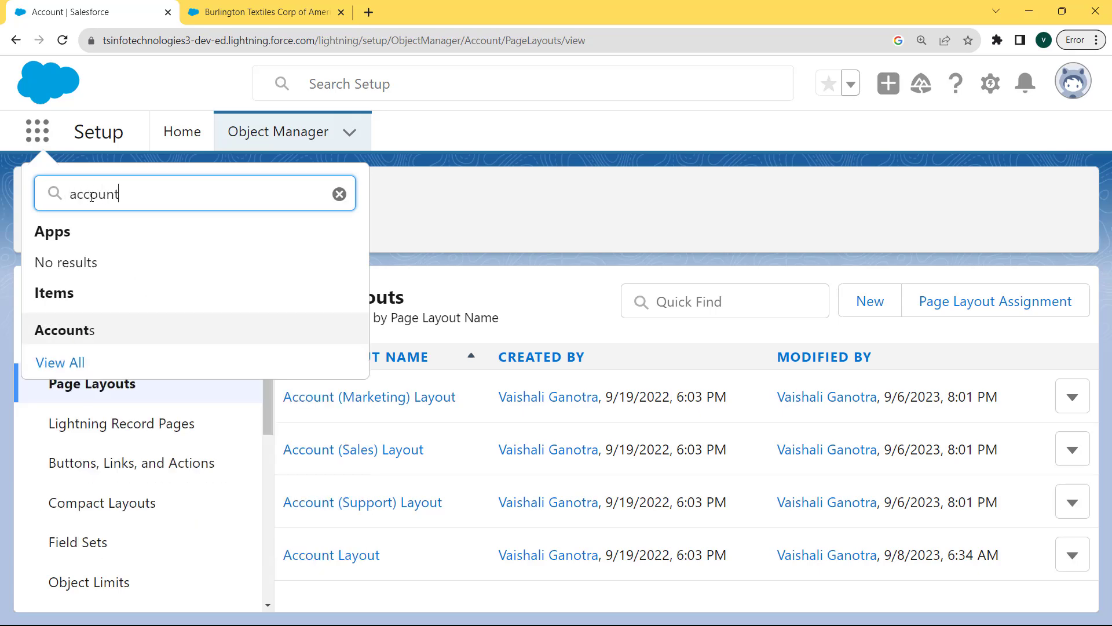
click(59, 339)
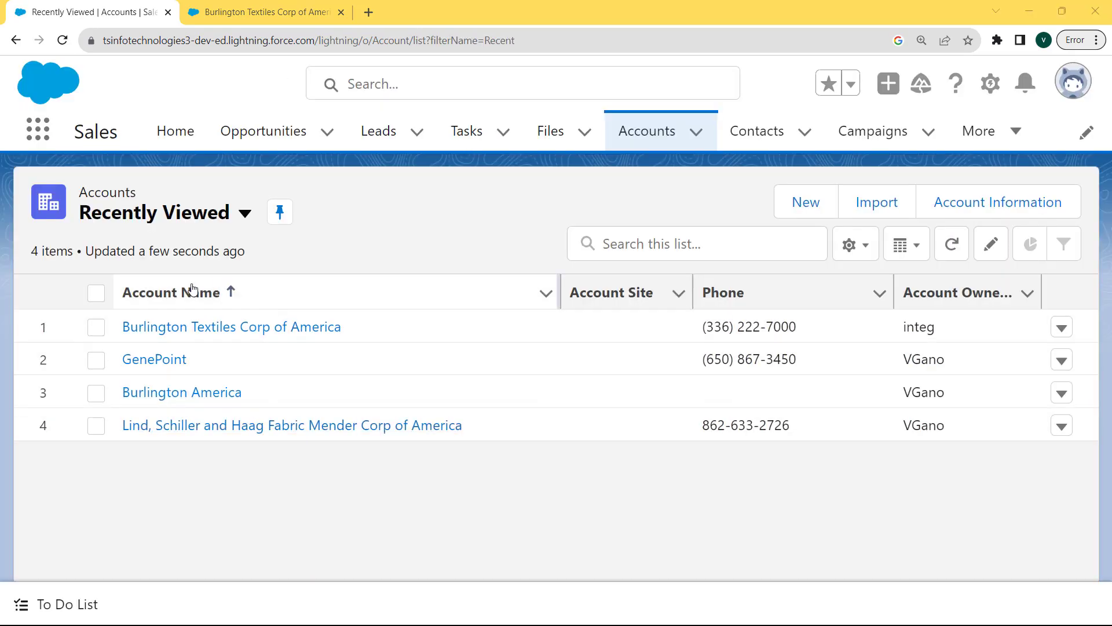
click(218, 329)
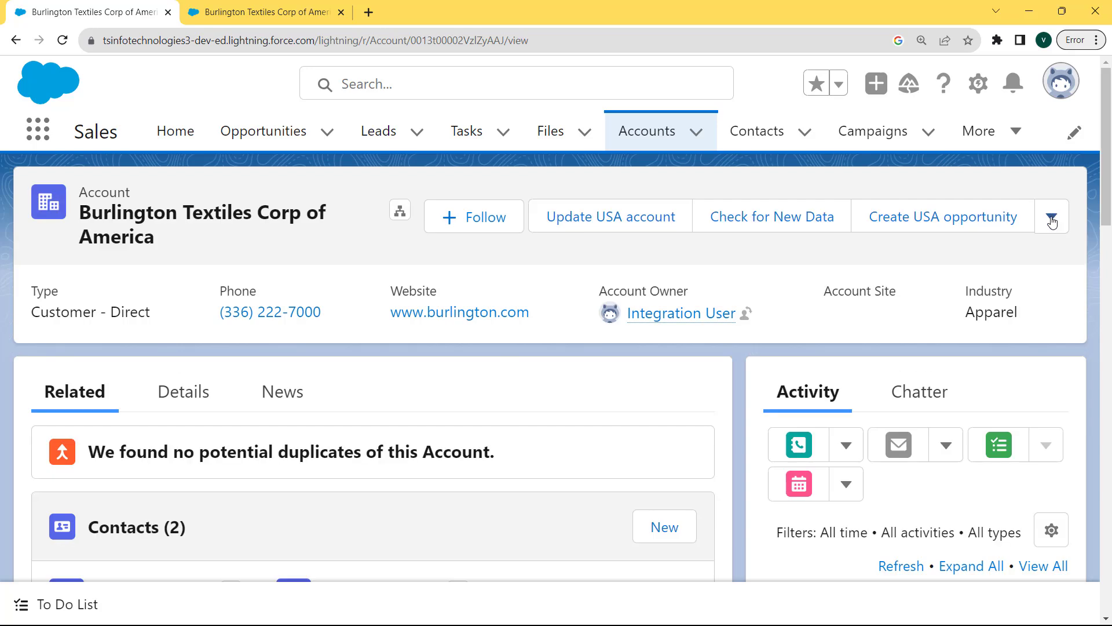
Step: Test Mail Button from the account record's additional actions, then close the page it opens
click(1051, 219)
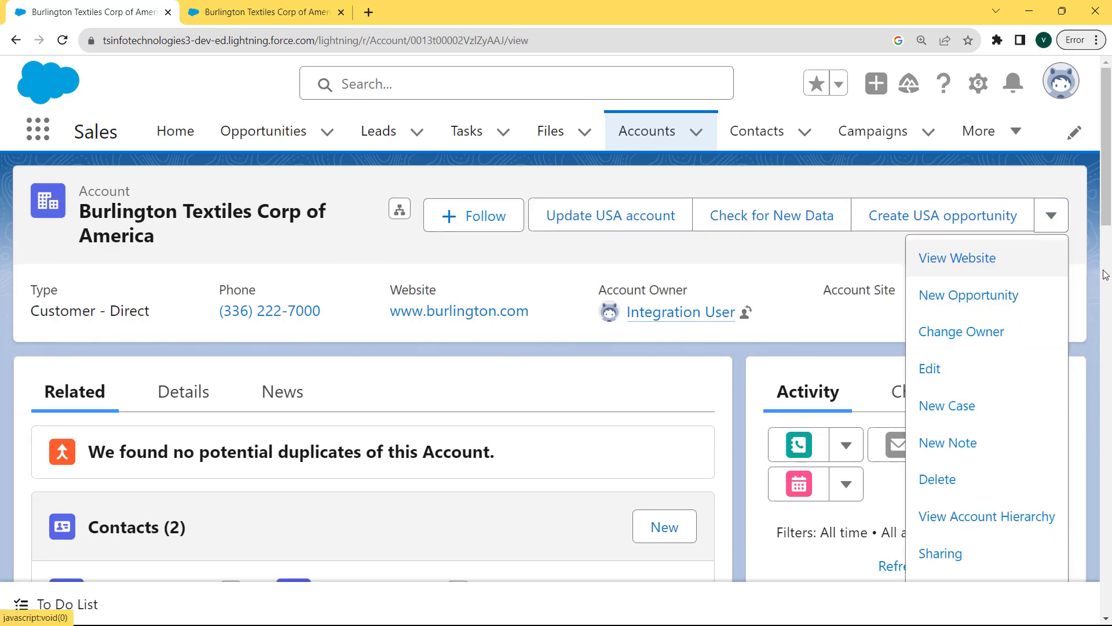
scroll(1054, 406, down, 4)
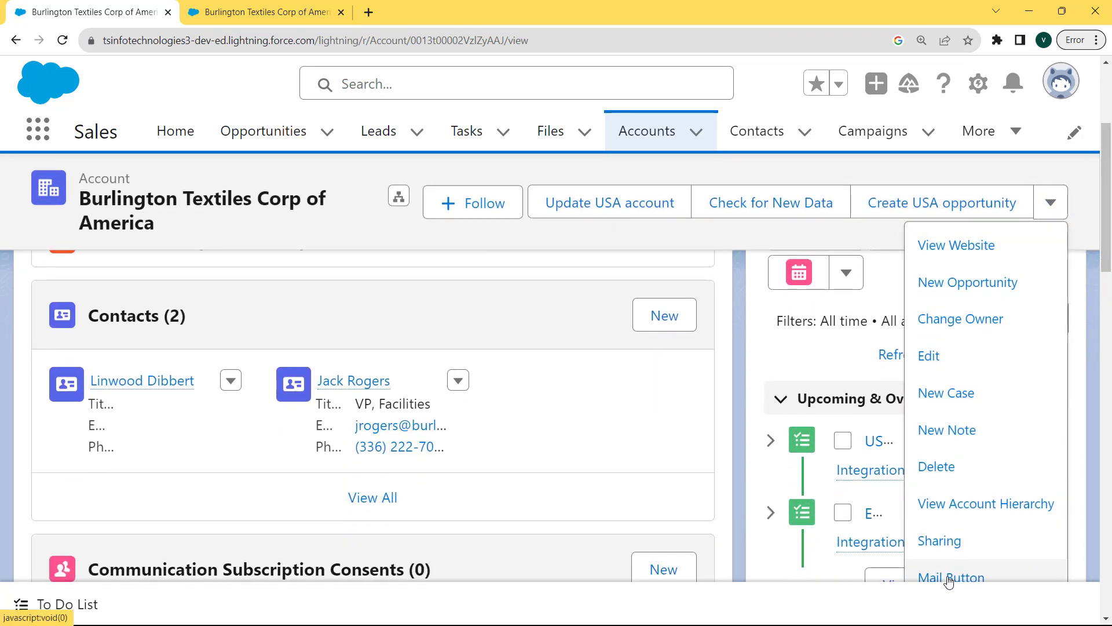
click(947, 578)
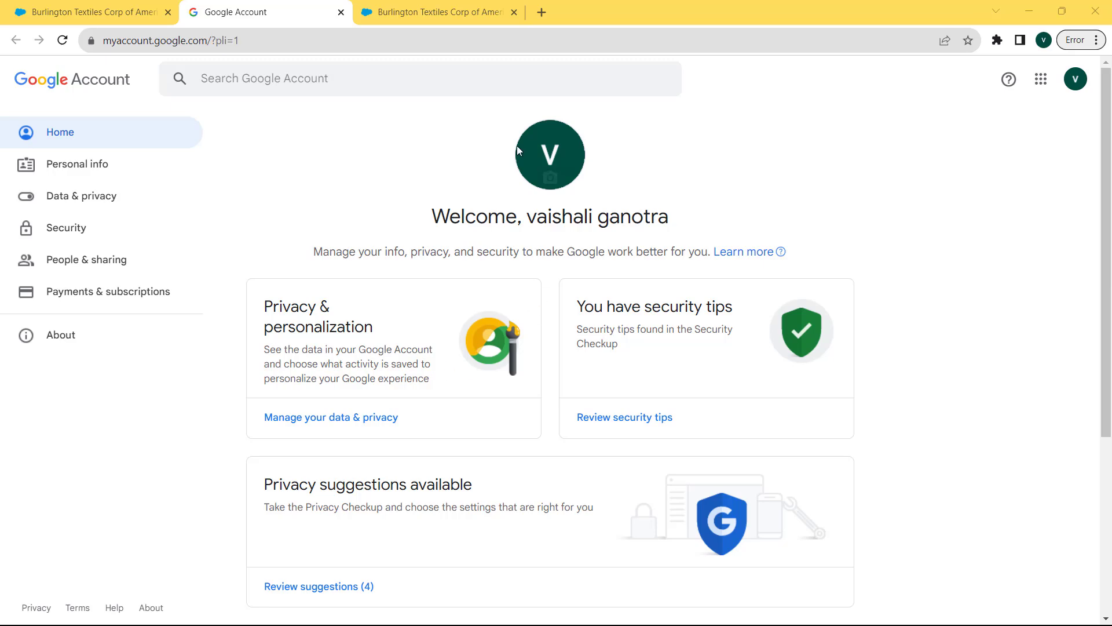
key(ctrl+w)
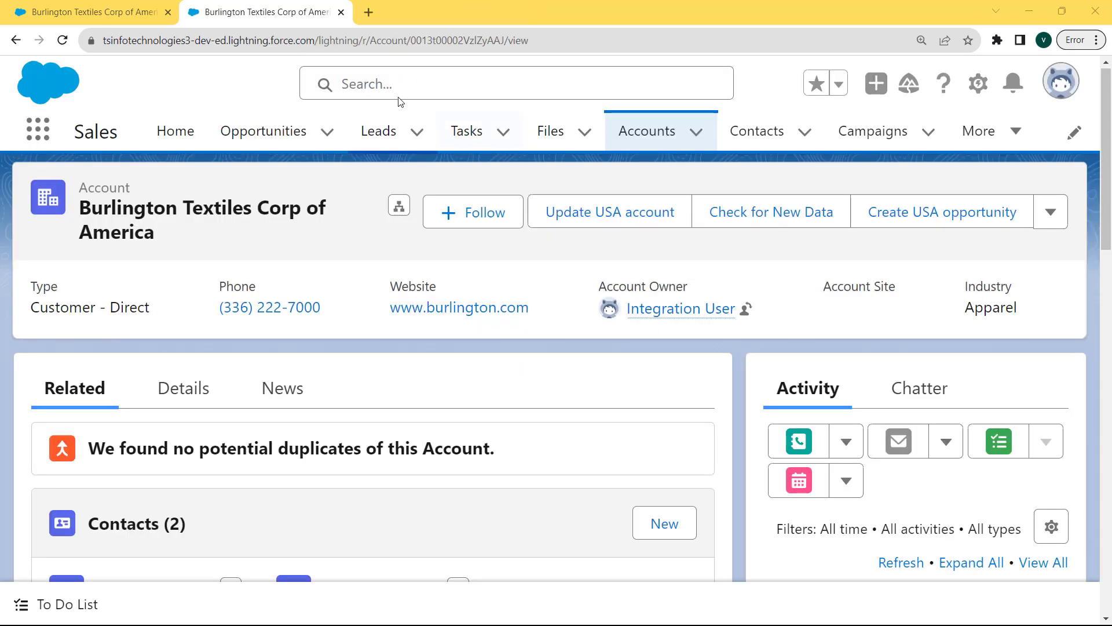
Step: Open Setup and start a new button or link among the Account object's Buttons, Links, and Actions
click(978, 85)
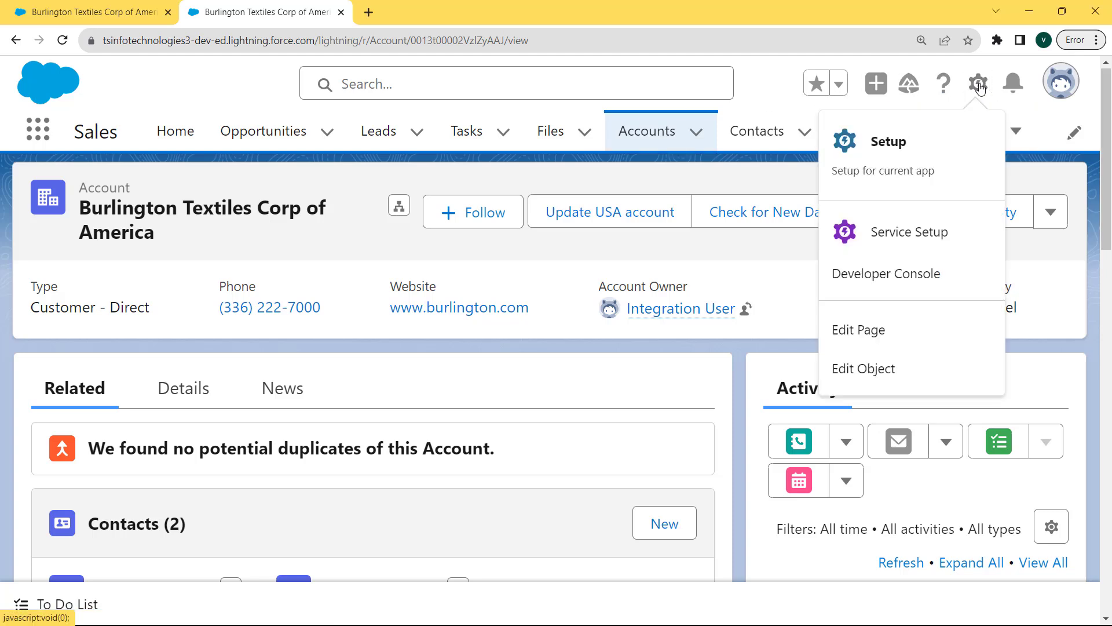
click(896, 152)
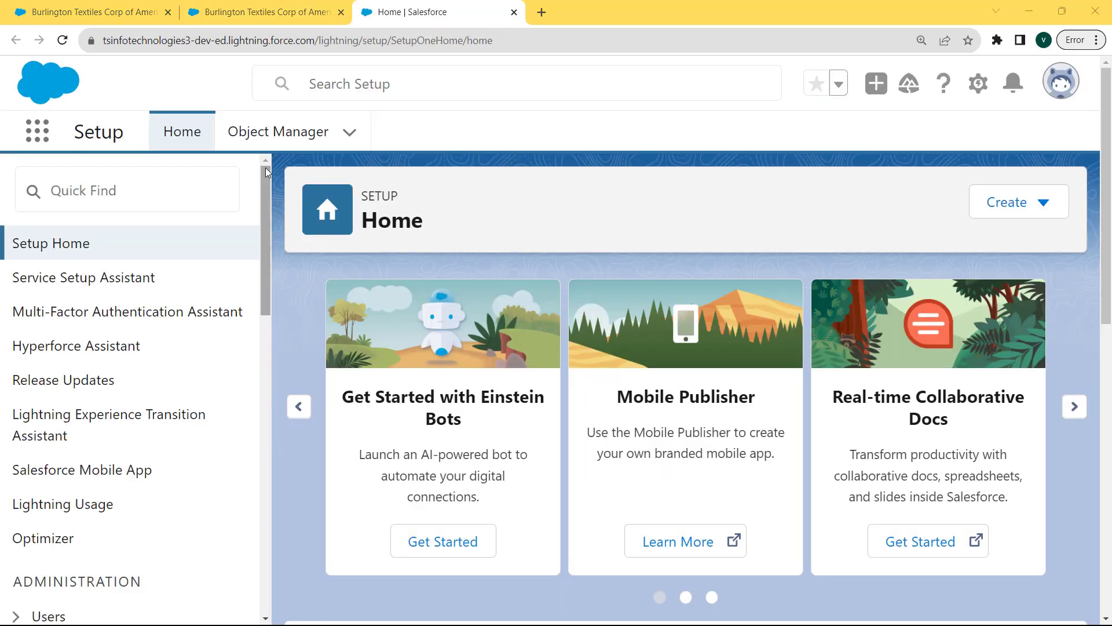
click(277, 133)
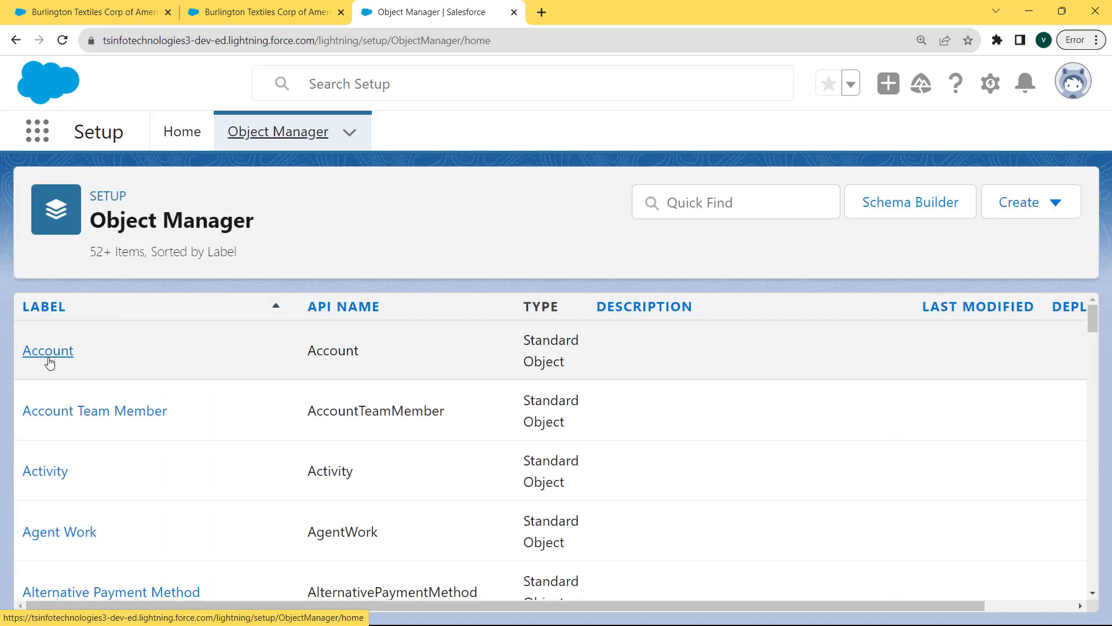
click(48, 358)
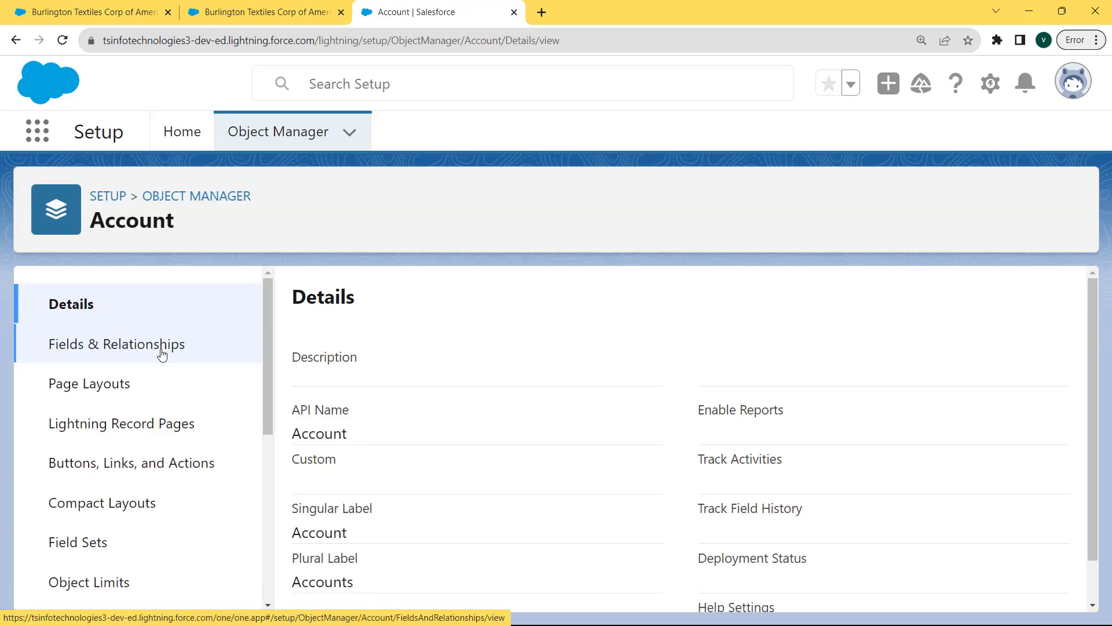
click(113, 468)
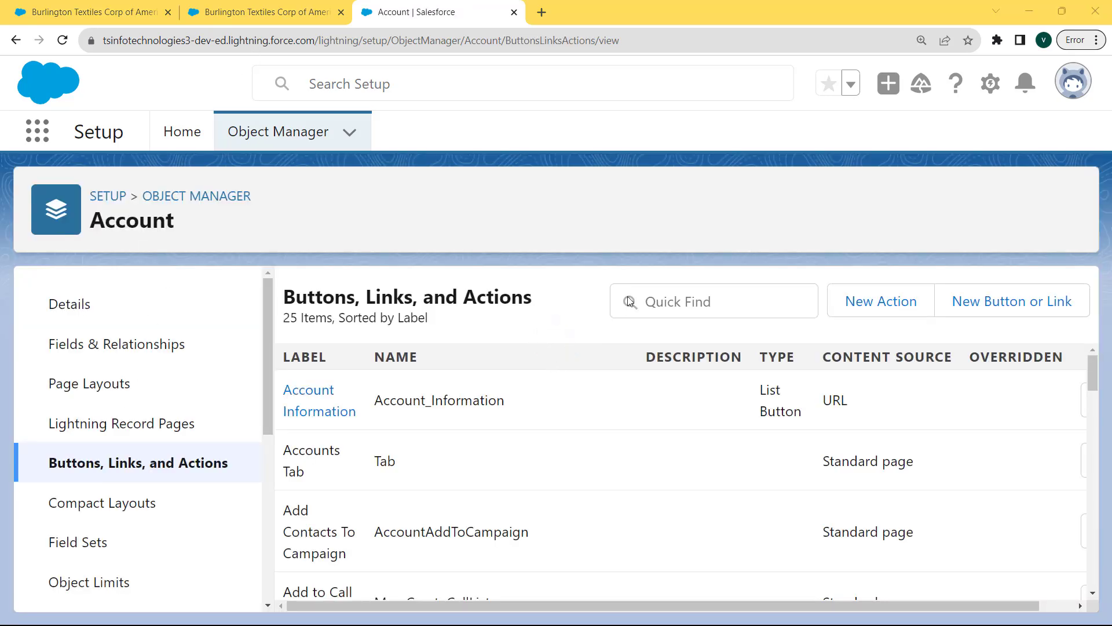
click(1007, 306)
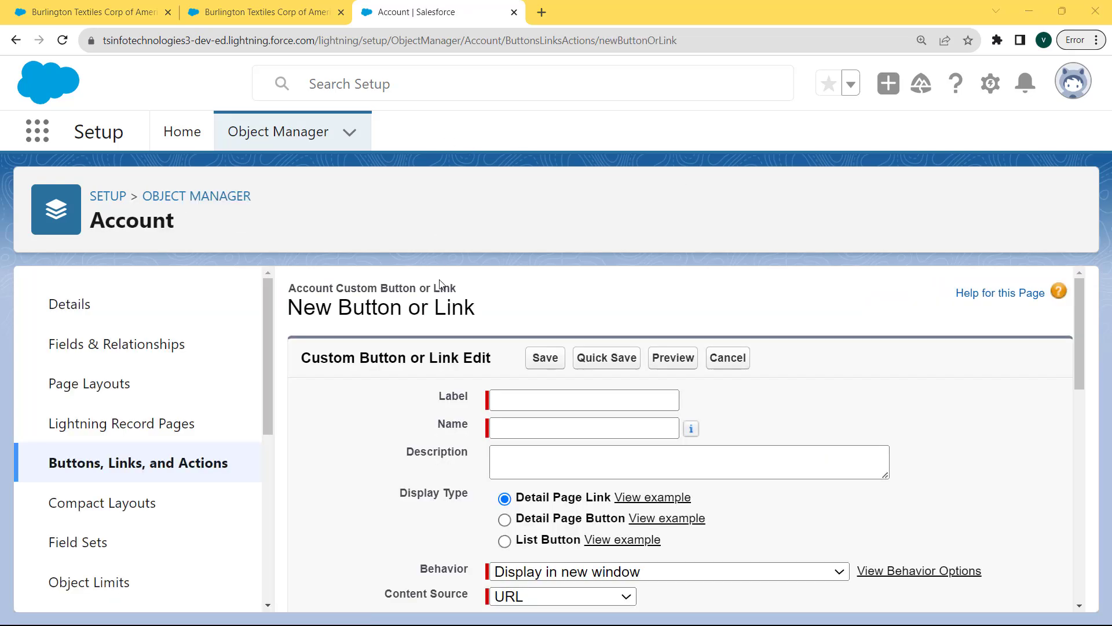
Step: Label the new button Salesforce help, name it Salesforce_help, and make it a List Button
click(513, 403)
text(S)
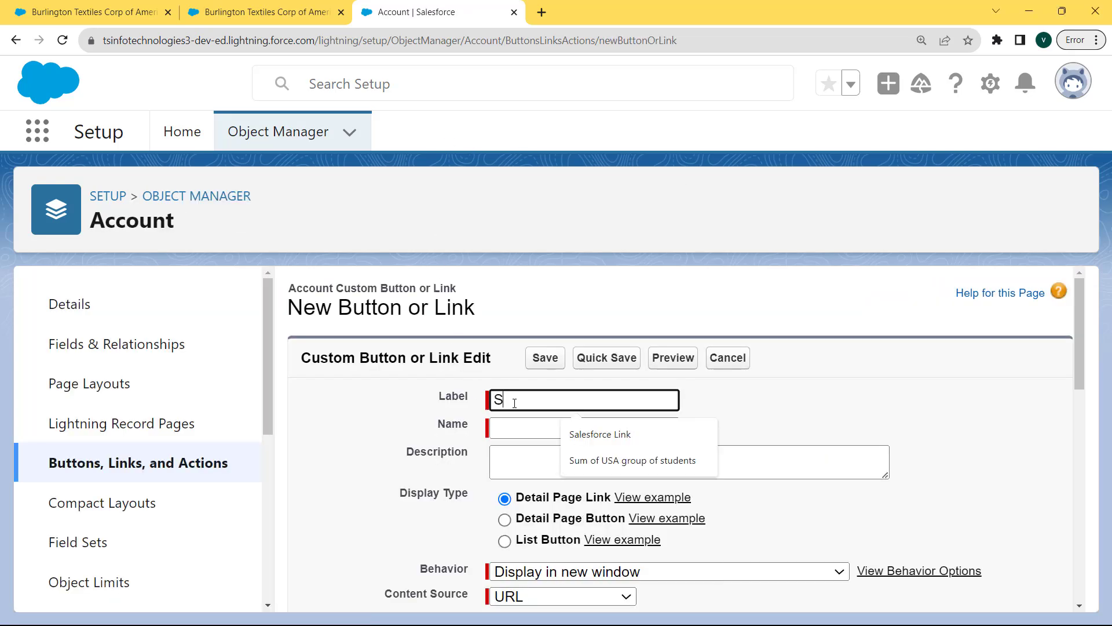
text(alesforce help)
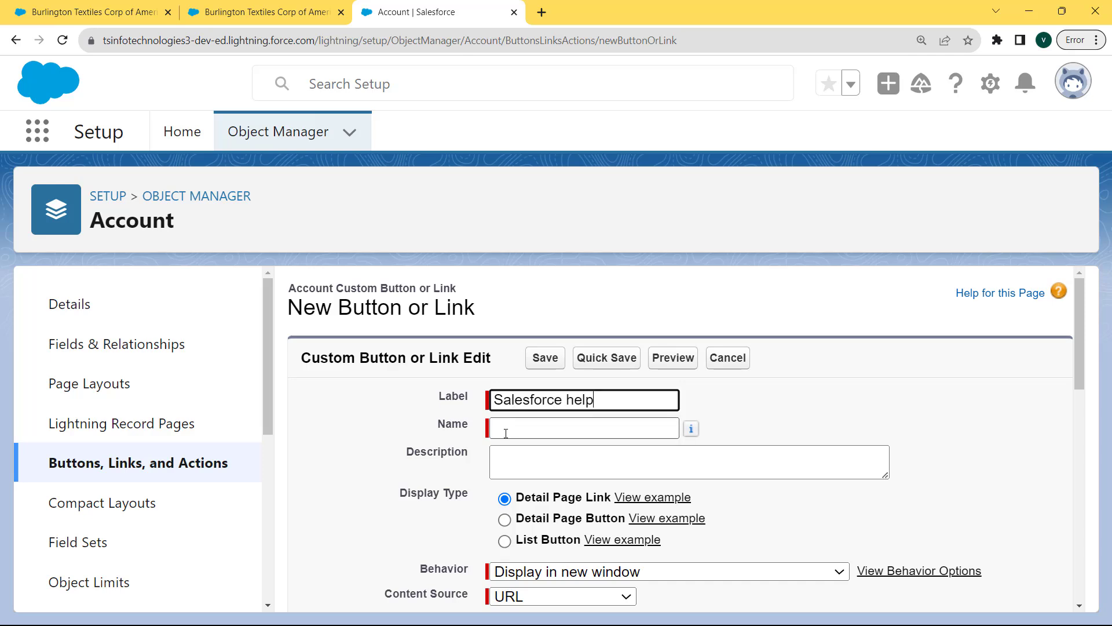
click(506, 432)
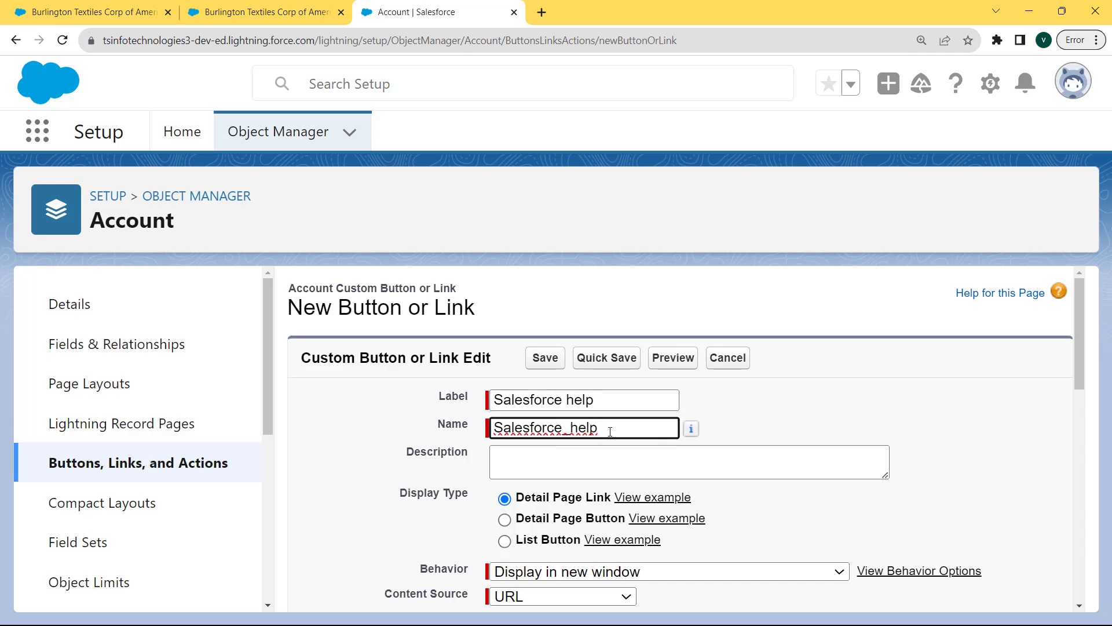
click(504, 542)
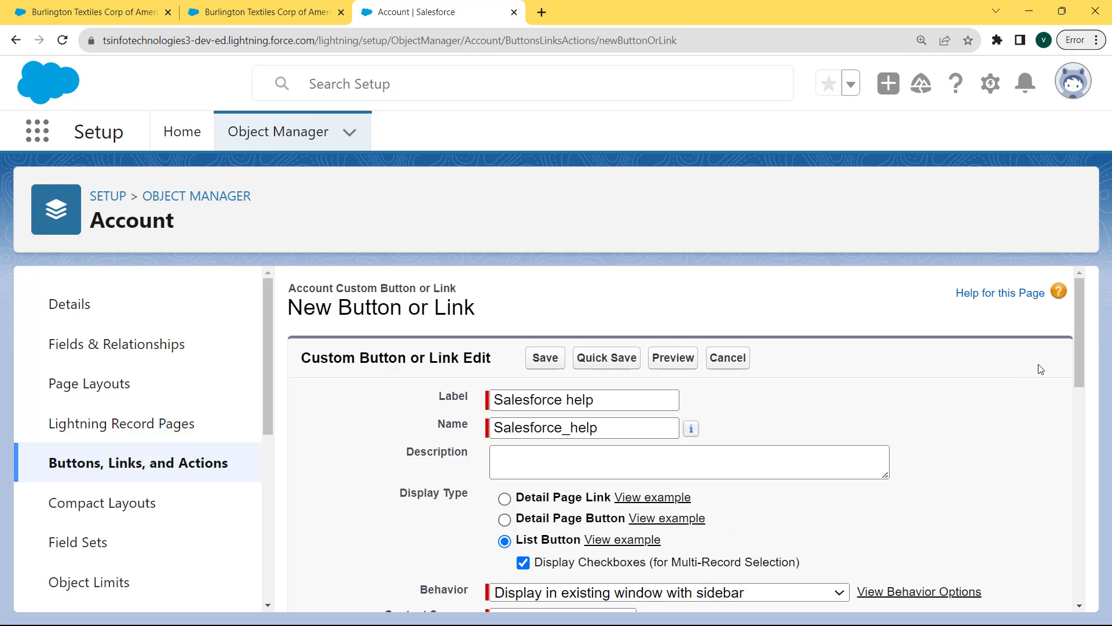
Step: Set the button's behavior to Display in existing window with sidebar and its content source to URL
drag(1079, 332, 1084, 398)
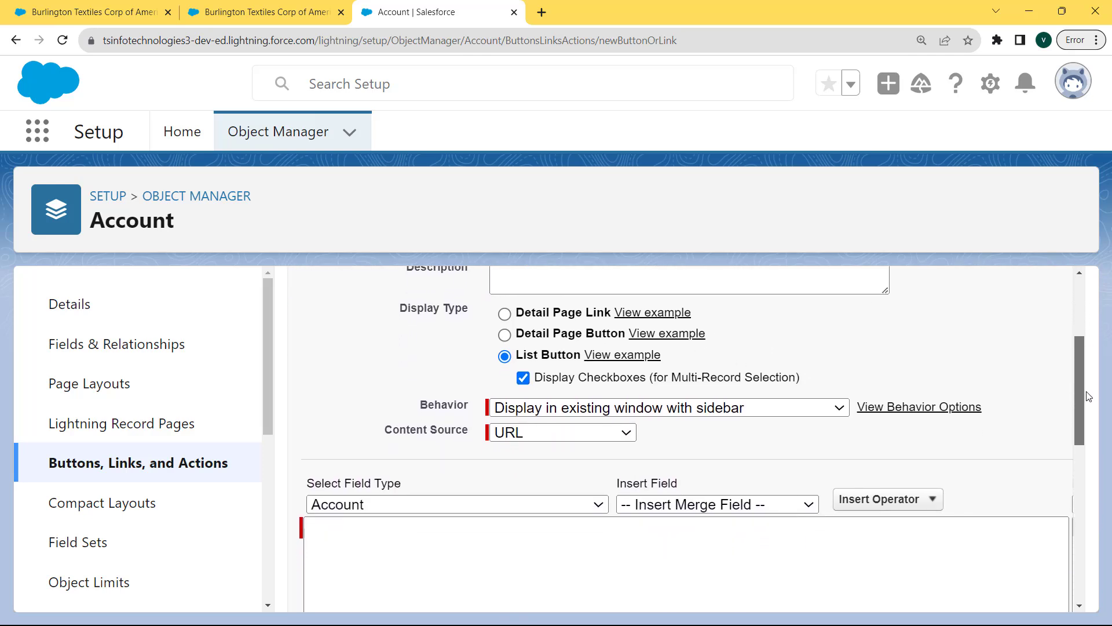
click(846, 408)
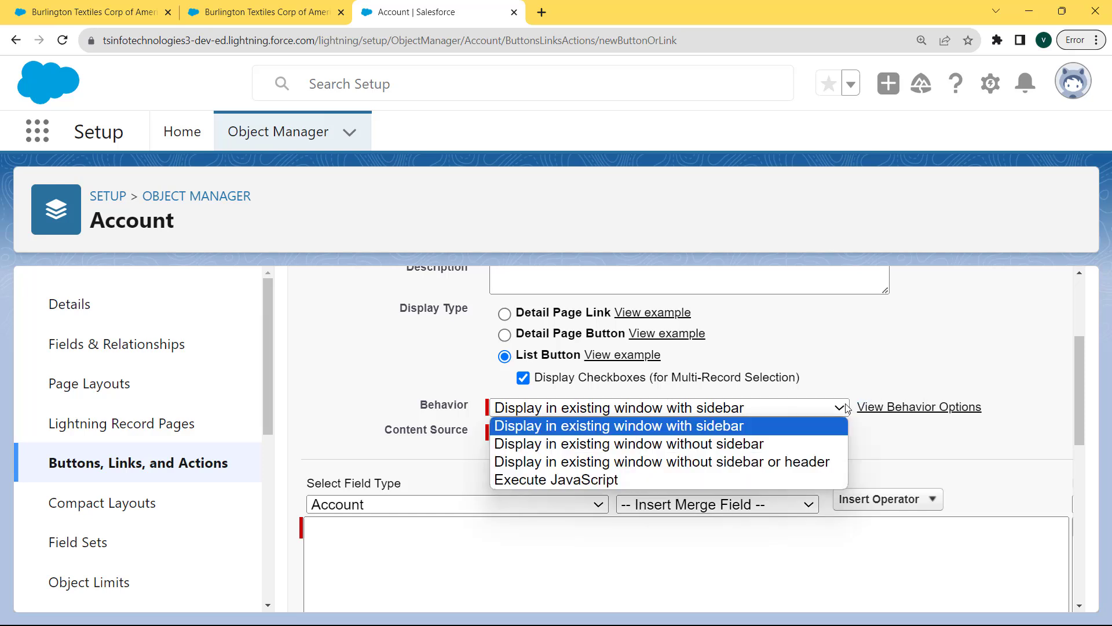
click(637, 428)
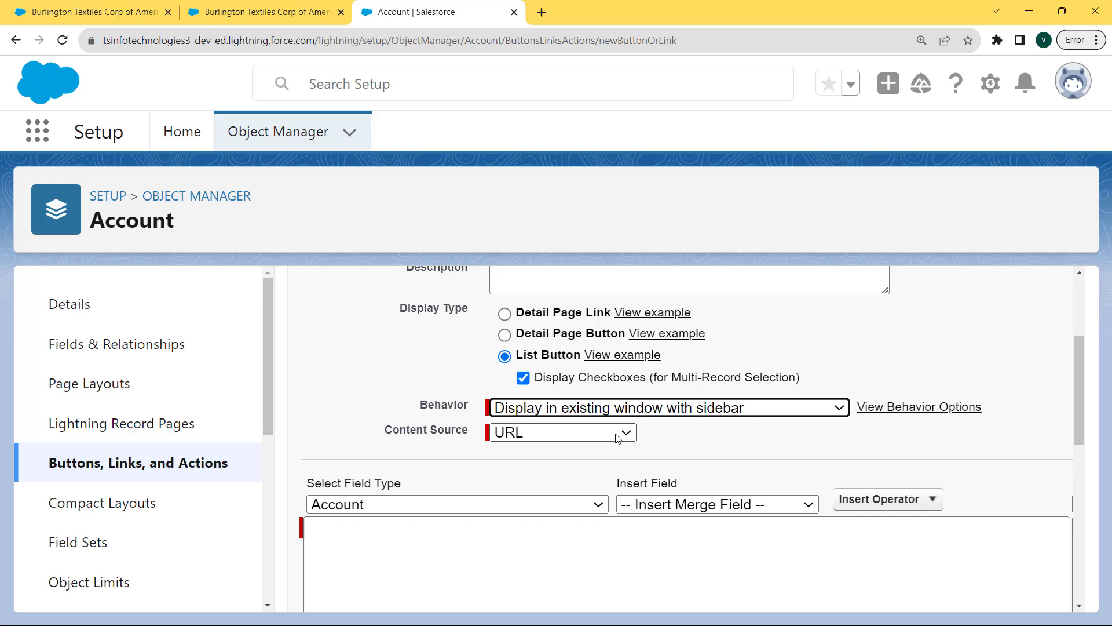
click(628, 435)
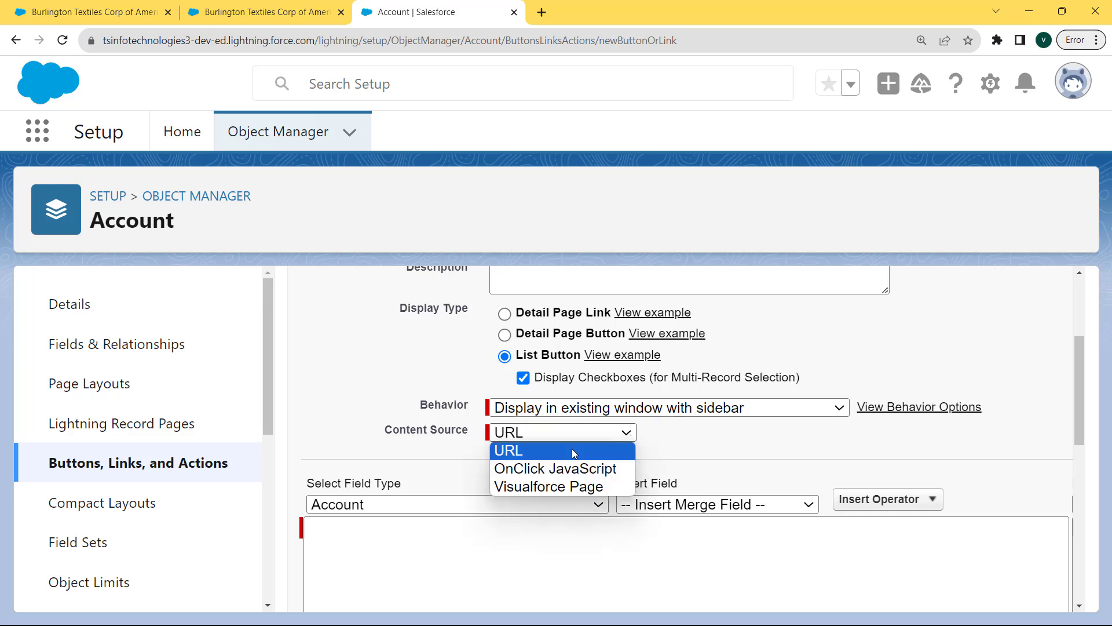
click(572, 451)
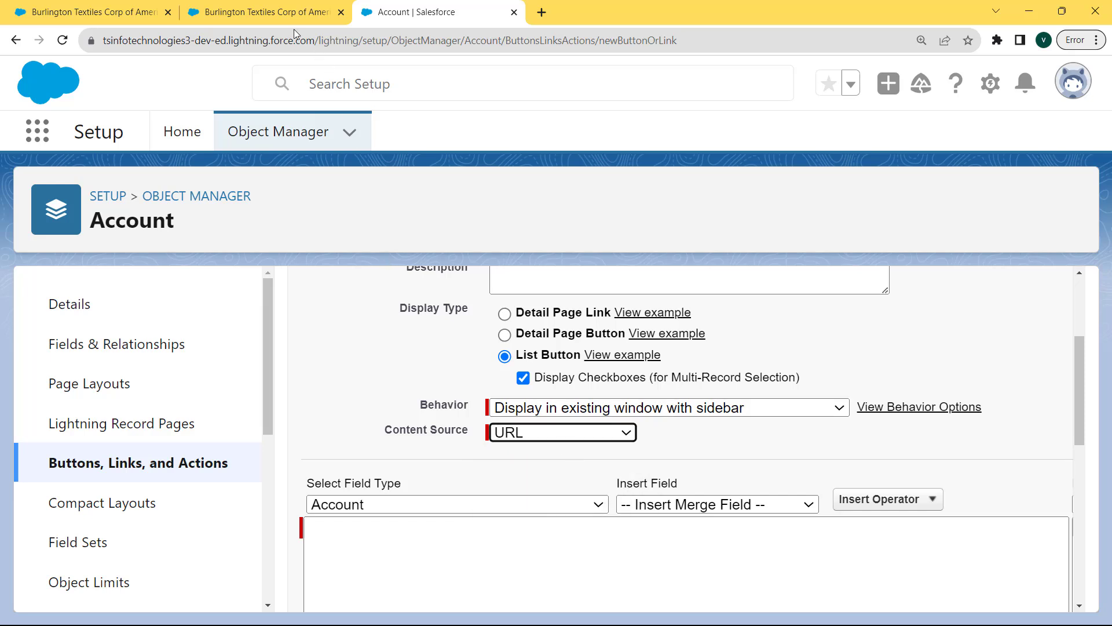
click(425, 564)
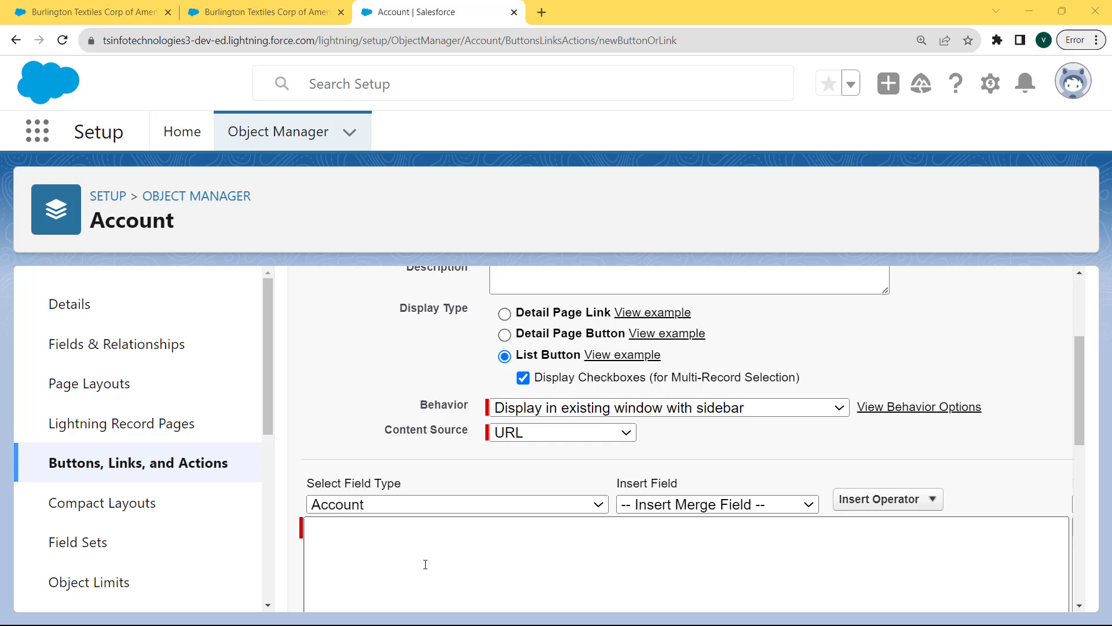
click(383, 529)
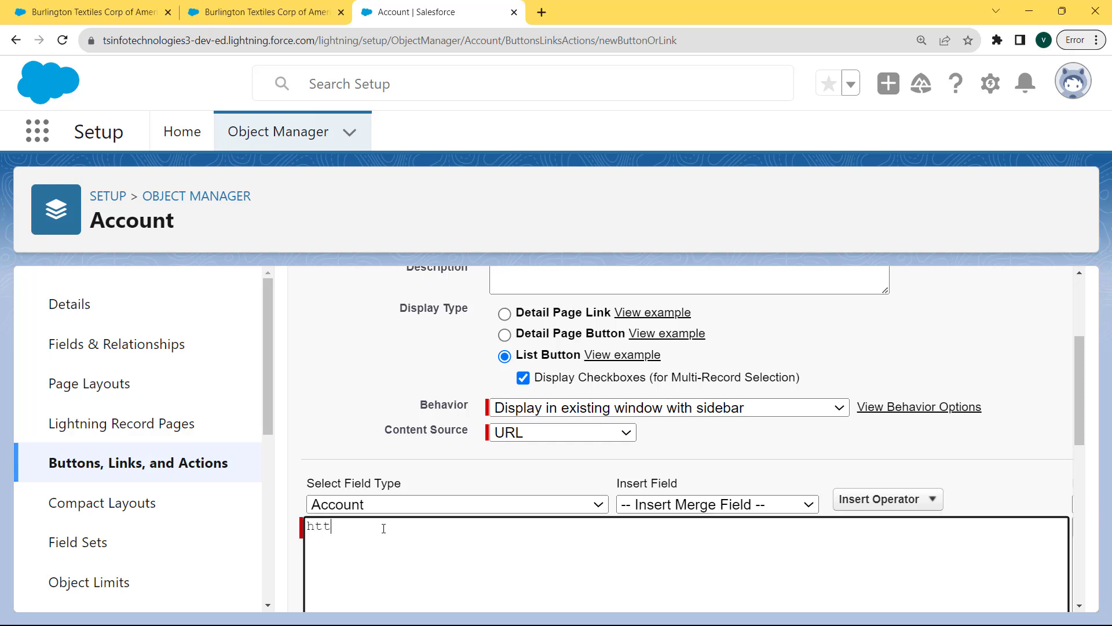
text(https://help.salesforce.com)
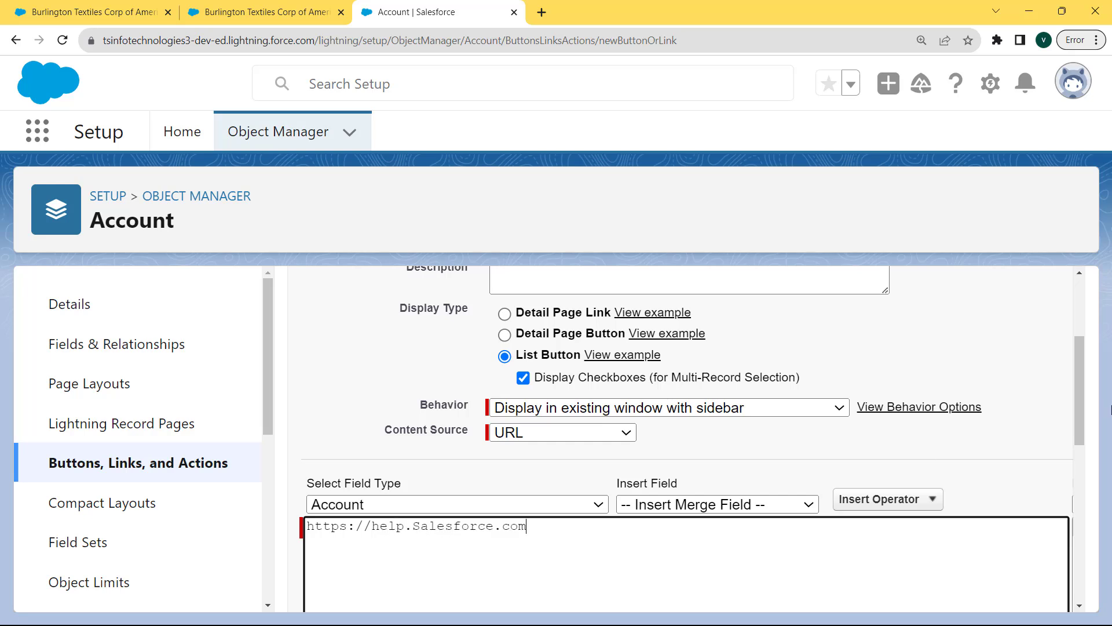
Step: Check the URL's syntax and save the Salesforce help list button
drag(1077, 393, 1076, 520)
click(345, 545)
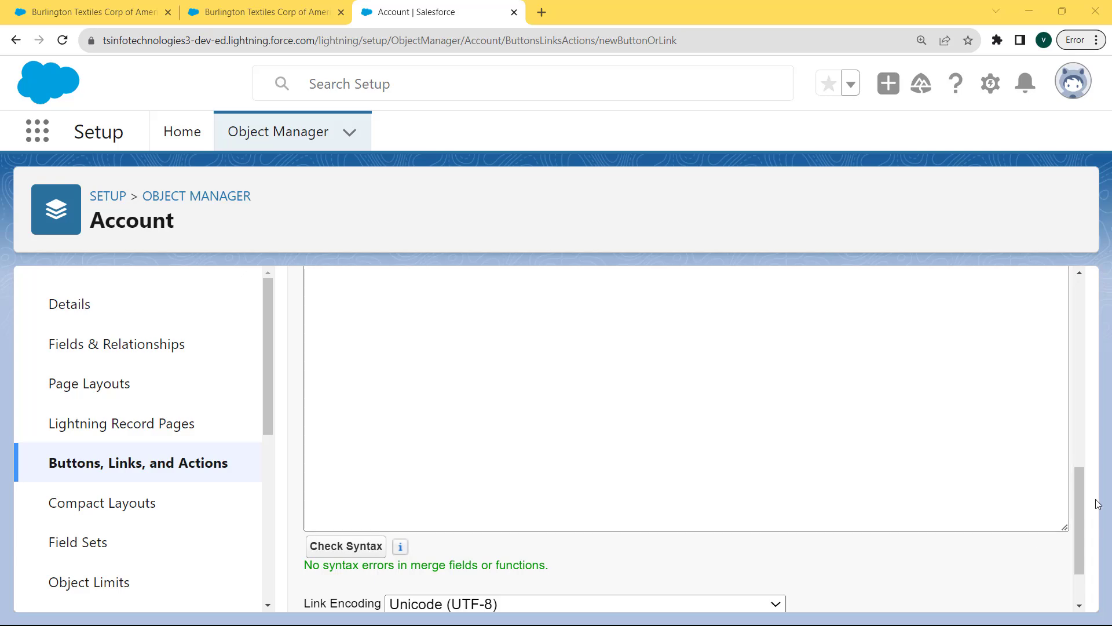
drag(1083, 502, 1081, 586)
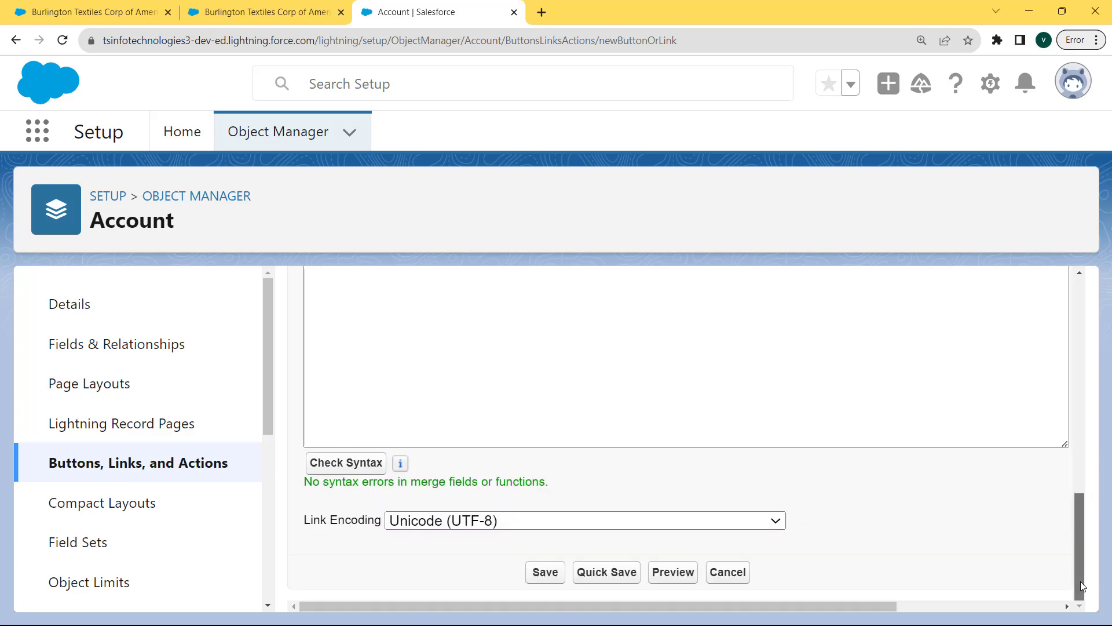
click(545, 572)
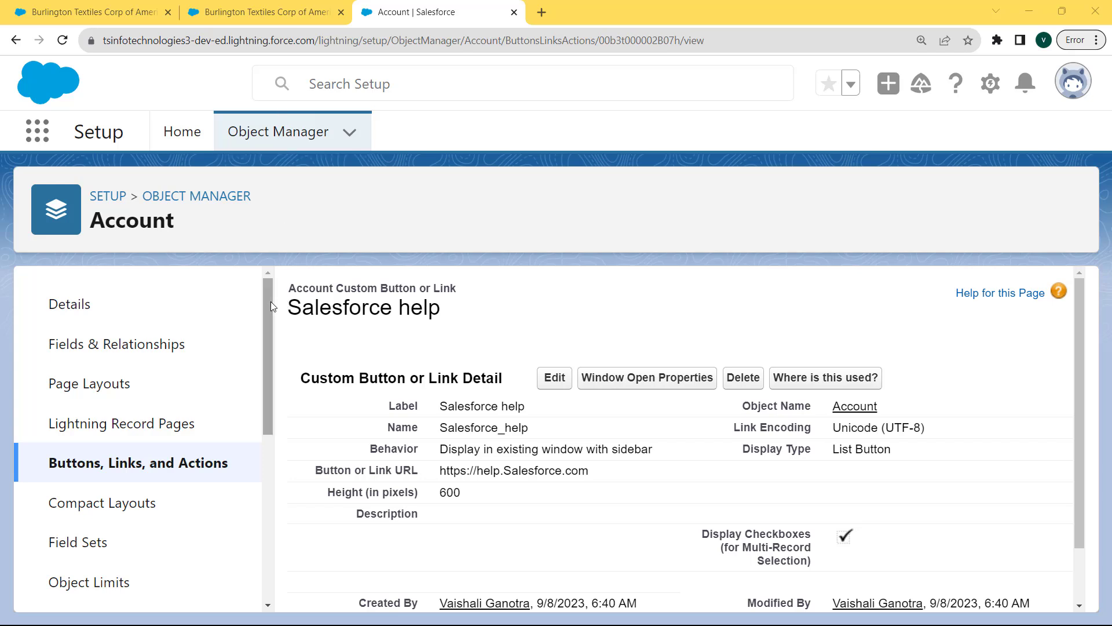
Step: Open the Account object's List View Button Layout and start editing its List View layout
scroll(266, 335, down, 5)
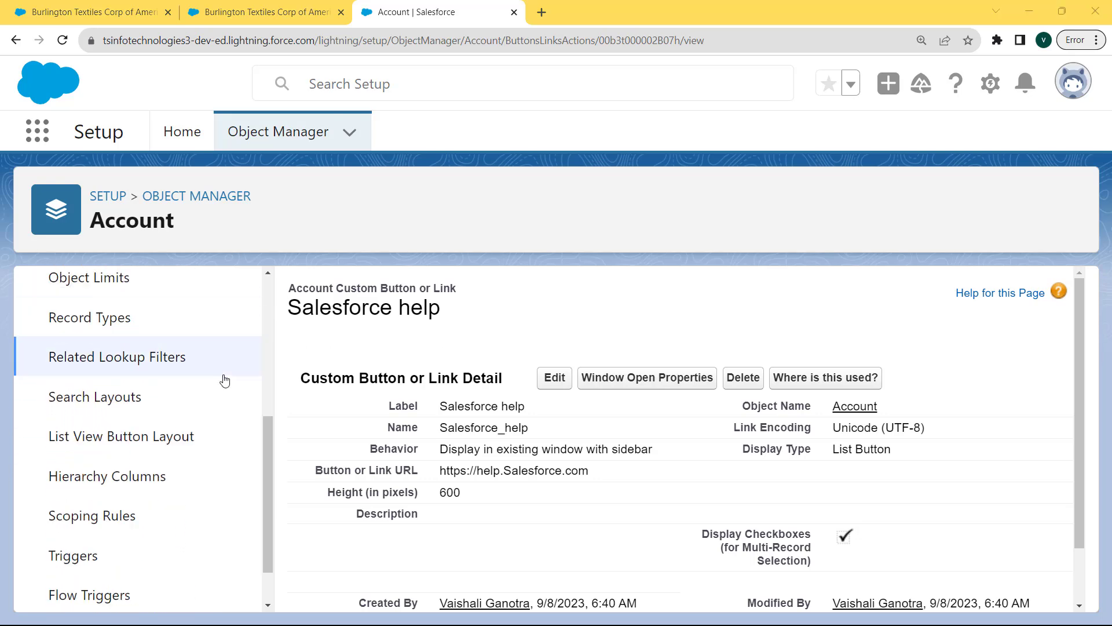
click(148, 443)
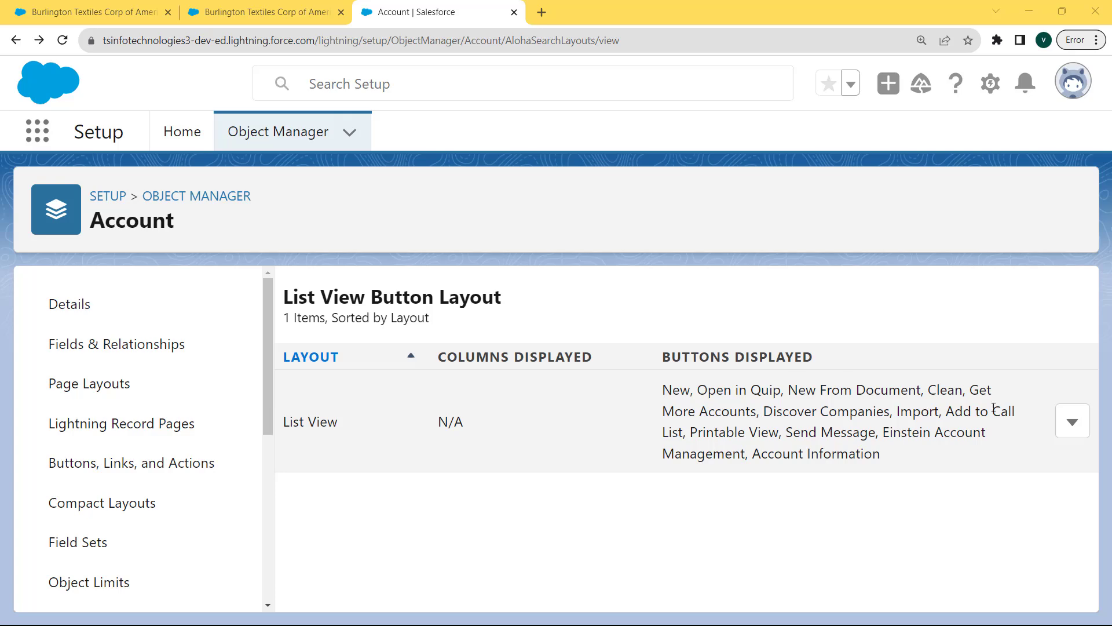
click(1071, 422)
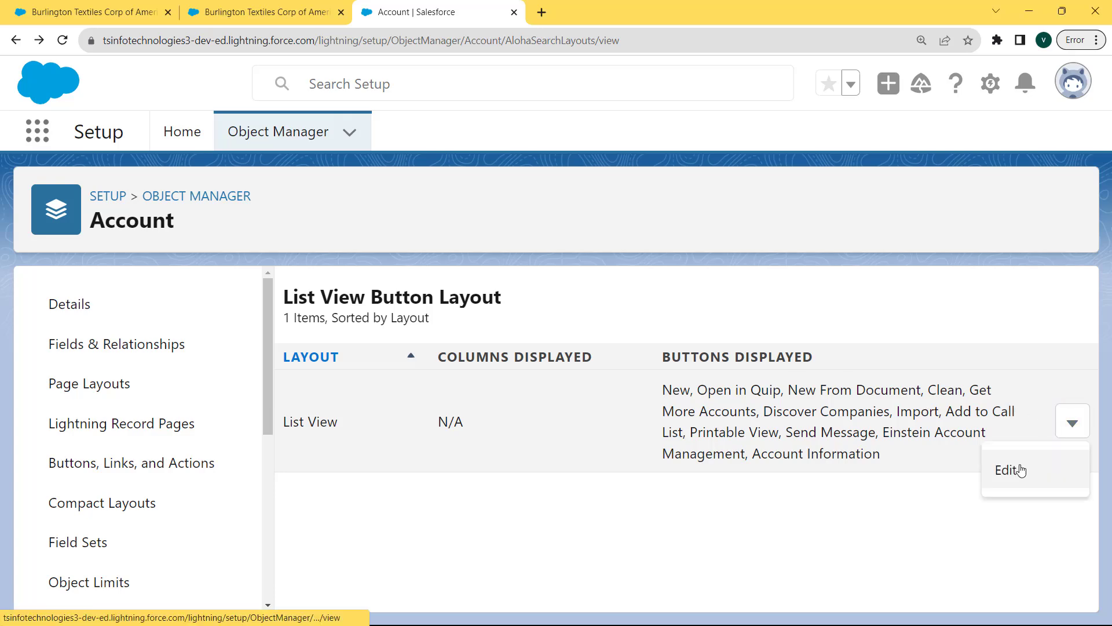
click(1011, 470)
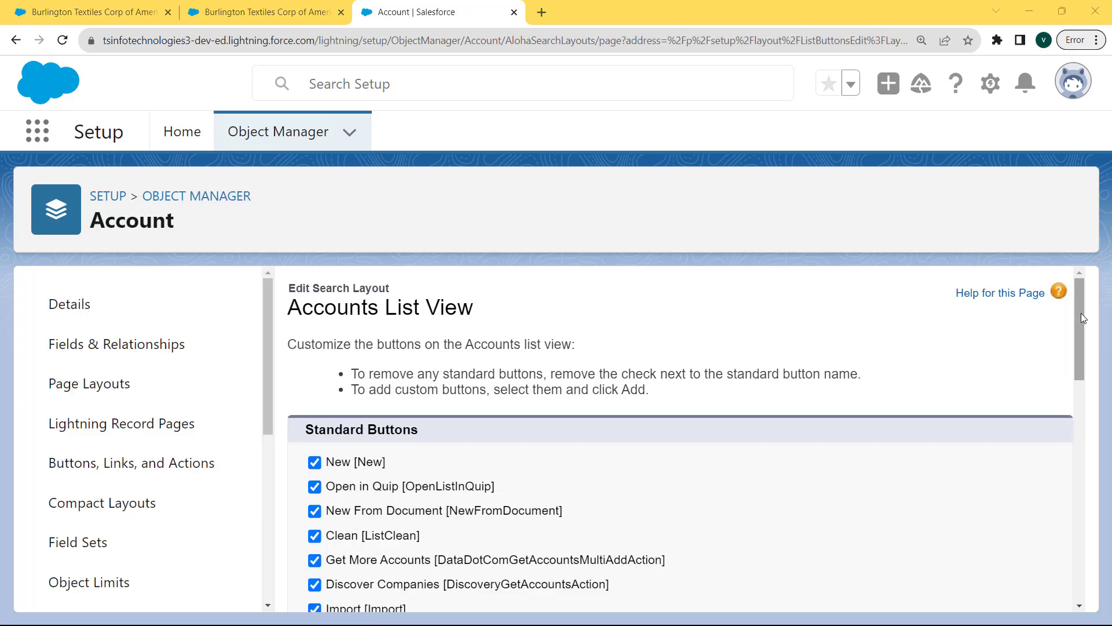
Step: Add Salesforce help to the selected custom buttons of the Accounts list view and save the layout
drag(1081, 317, 1078, 428)
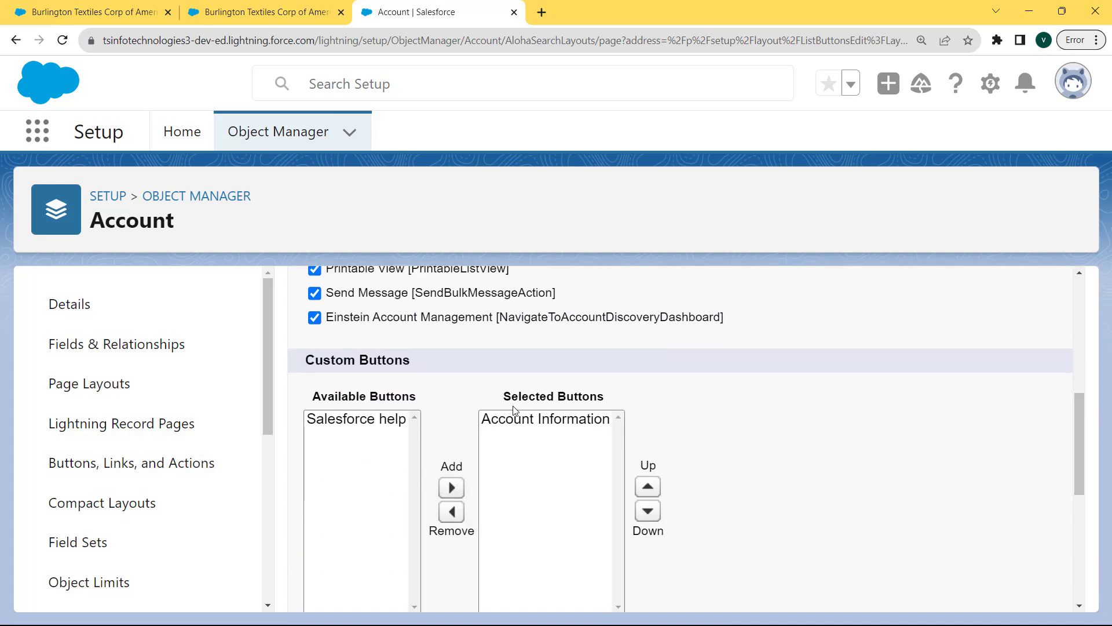
click(345, 419)
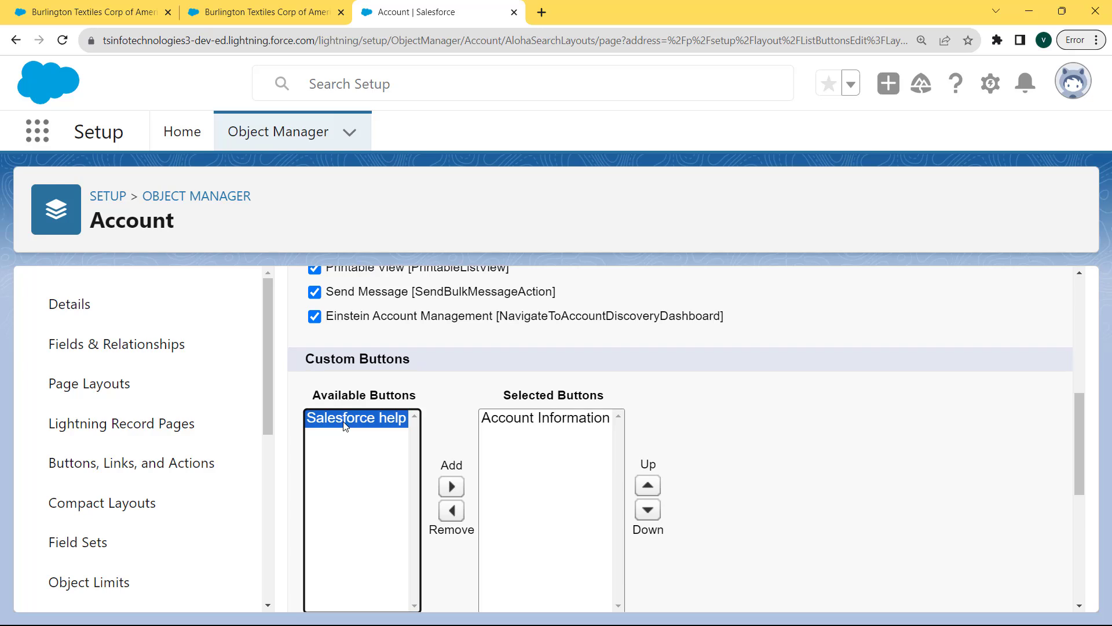
click(452, 486)
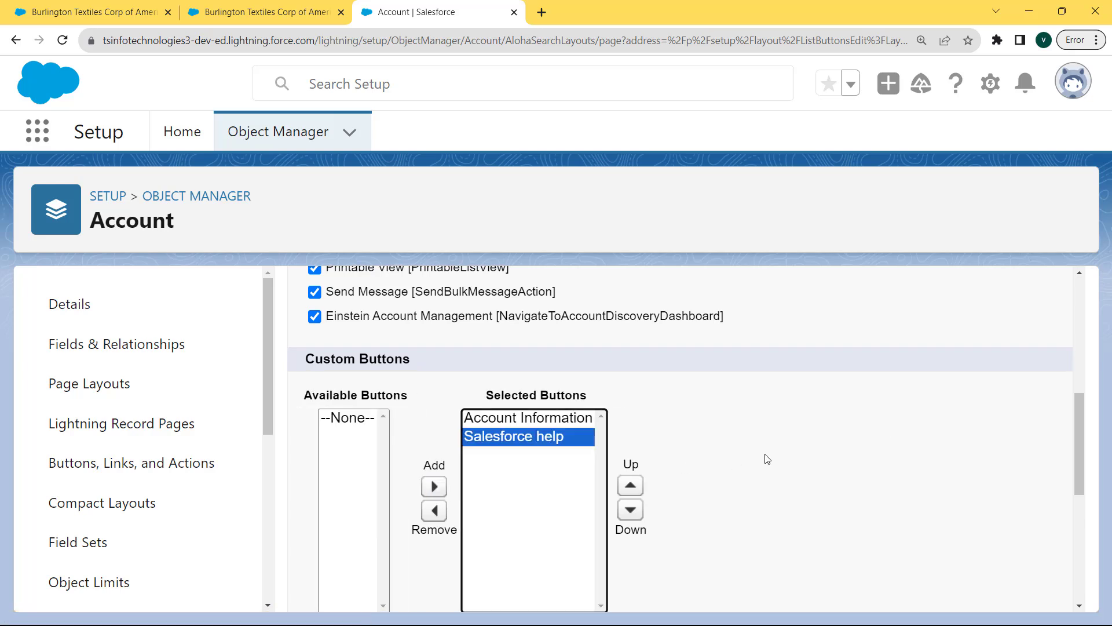
drag(1078, 404, 1079, 512)
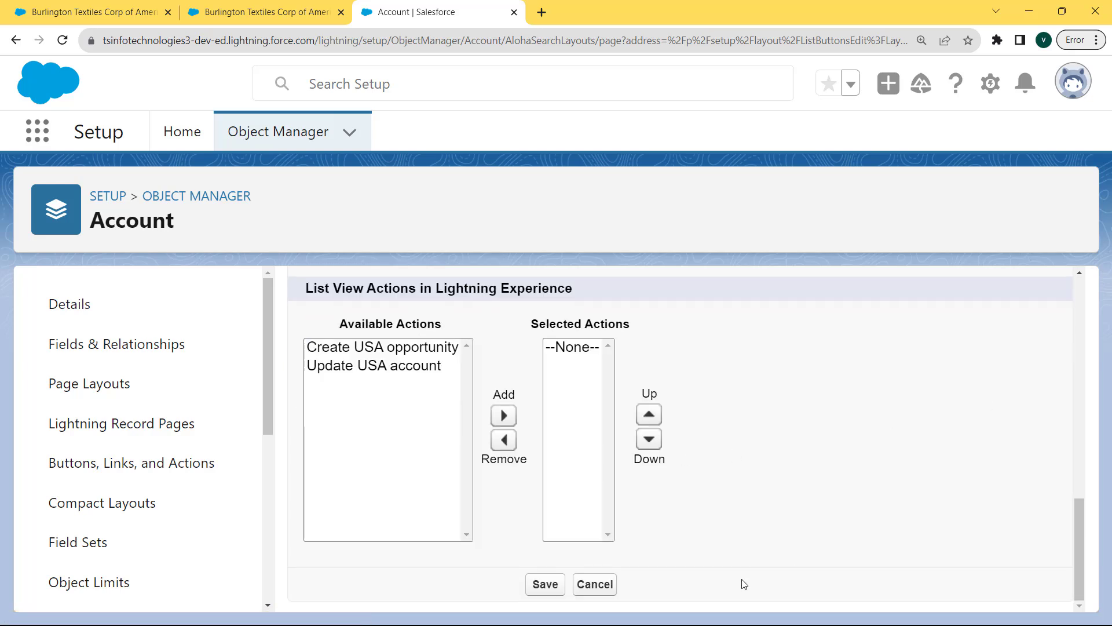
click(548, 585)
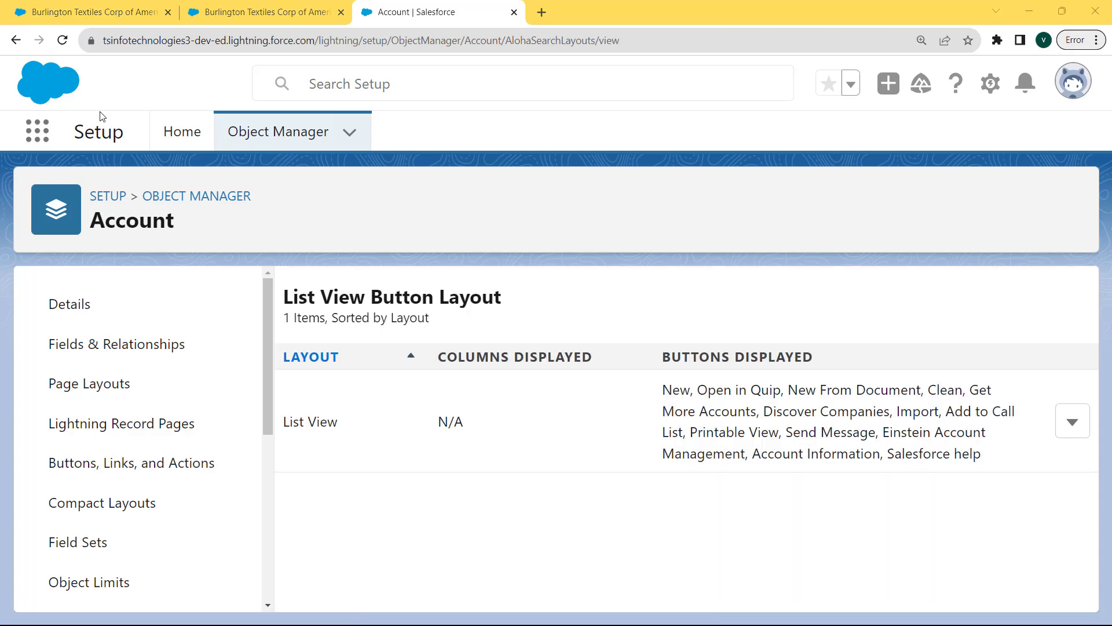
Step: Find Accounts among the apps and items, test Salesforce help from the Accounts list view, and close the page it opens
click(46, 135)
text(account)
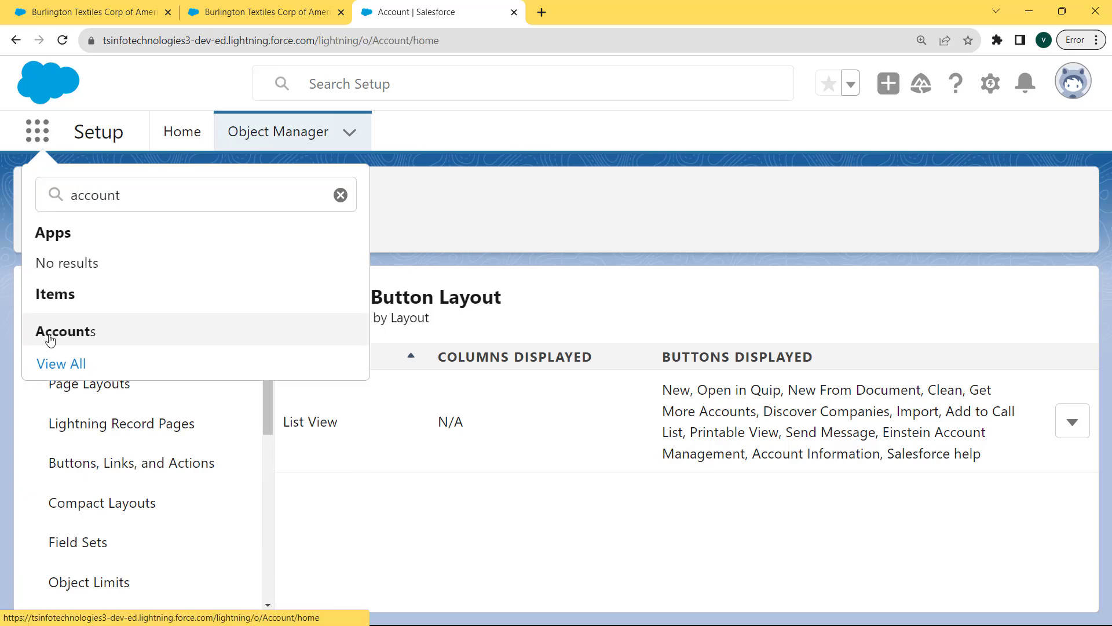
click(52, 339)
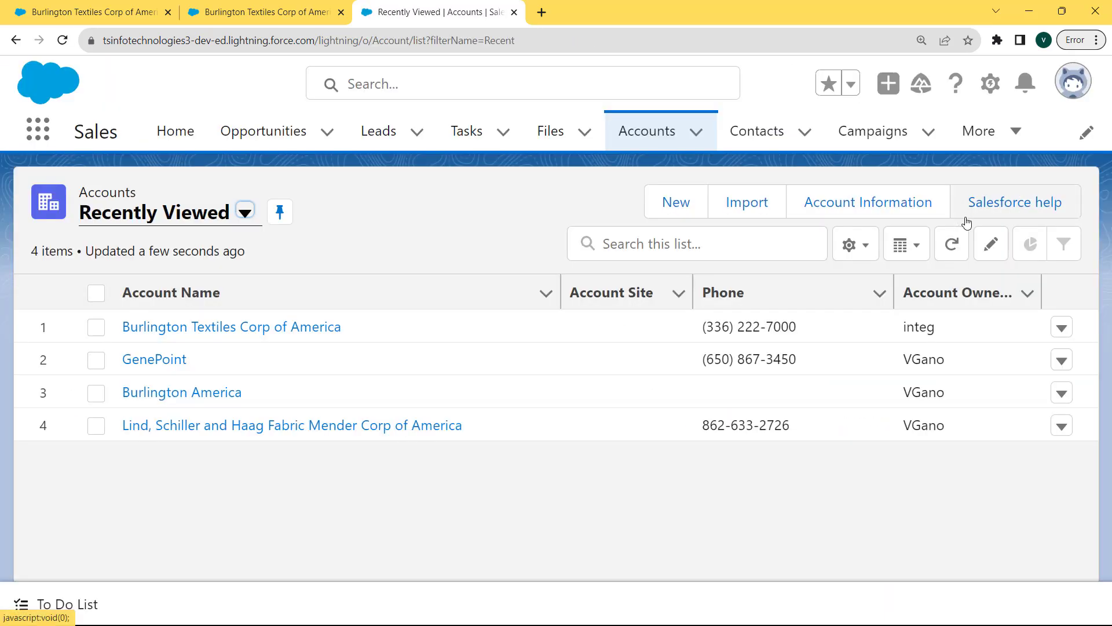
click(1008, 203)
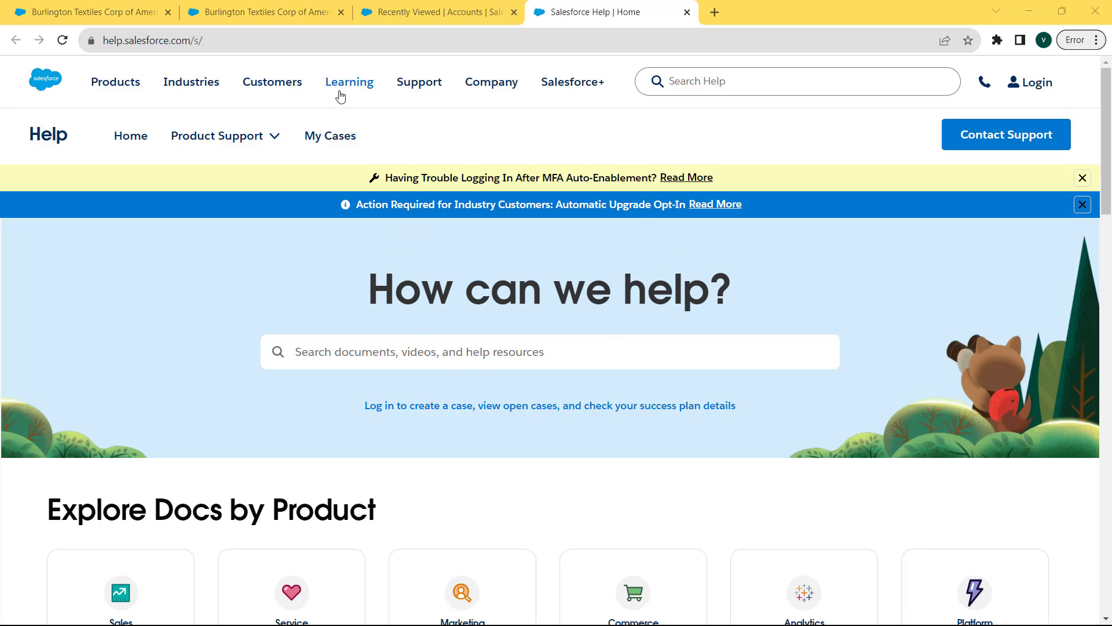
key(ctrl+w)
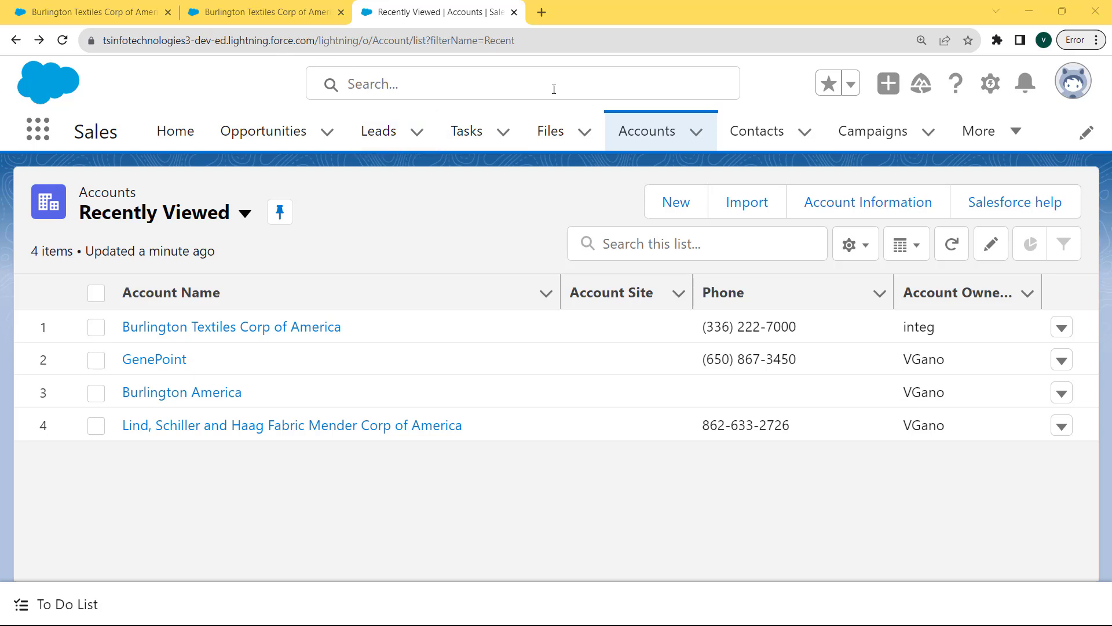
Step: Open the Account object's Buttons, Links, and Actions in Setup and start a new button or link
click(991, 84)
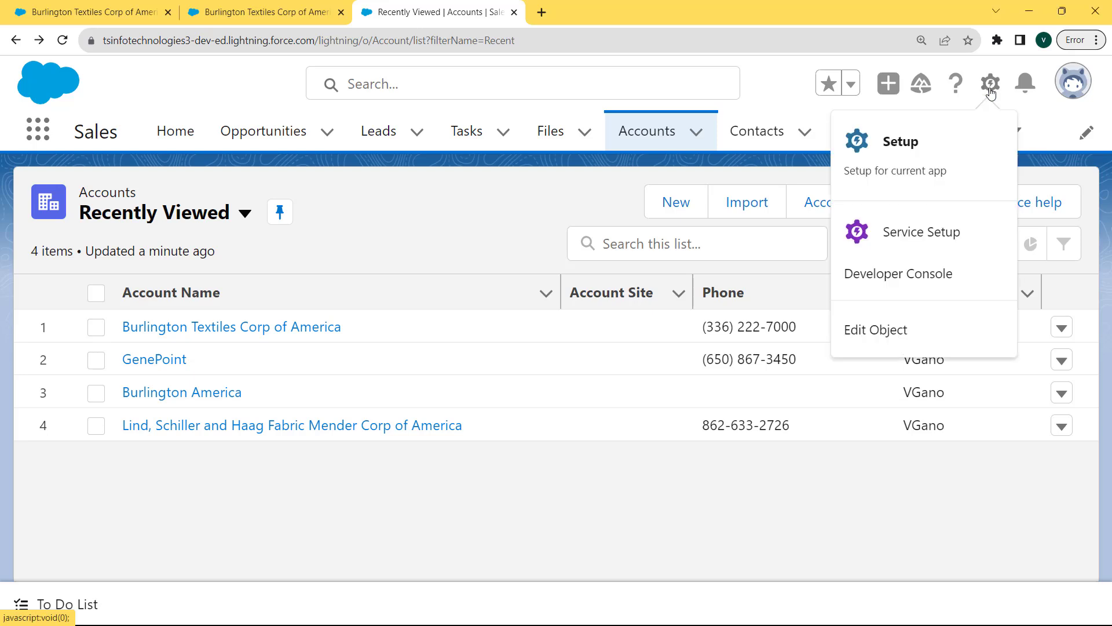
click(906, 152)
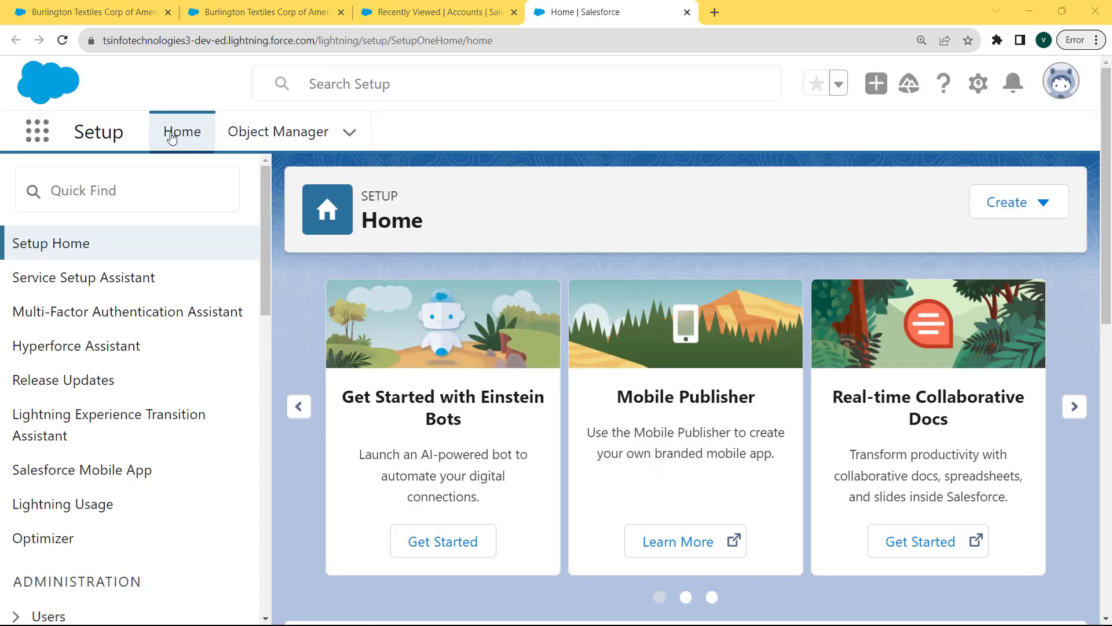
click(298, 138)
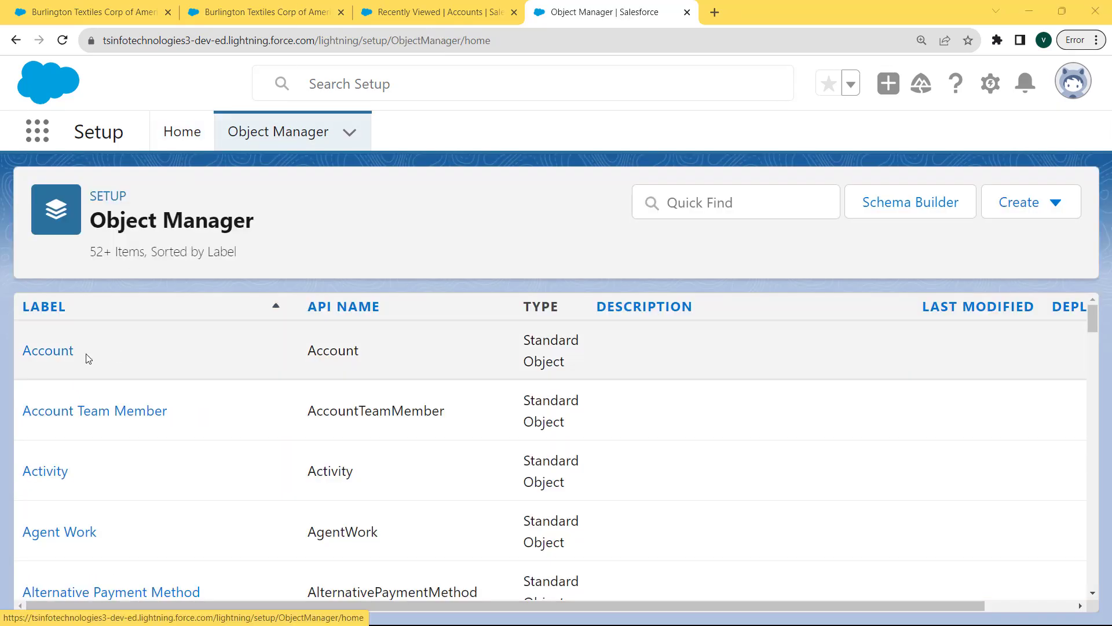
click(49, 354)
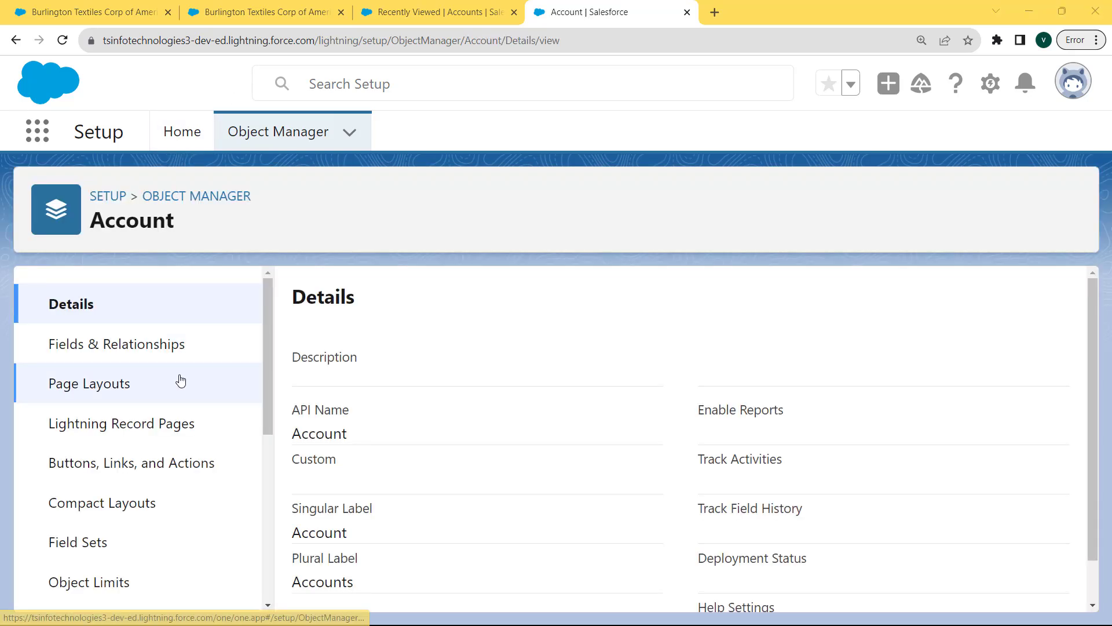
click(124, 470)
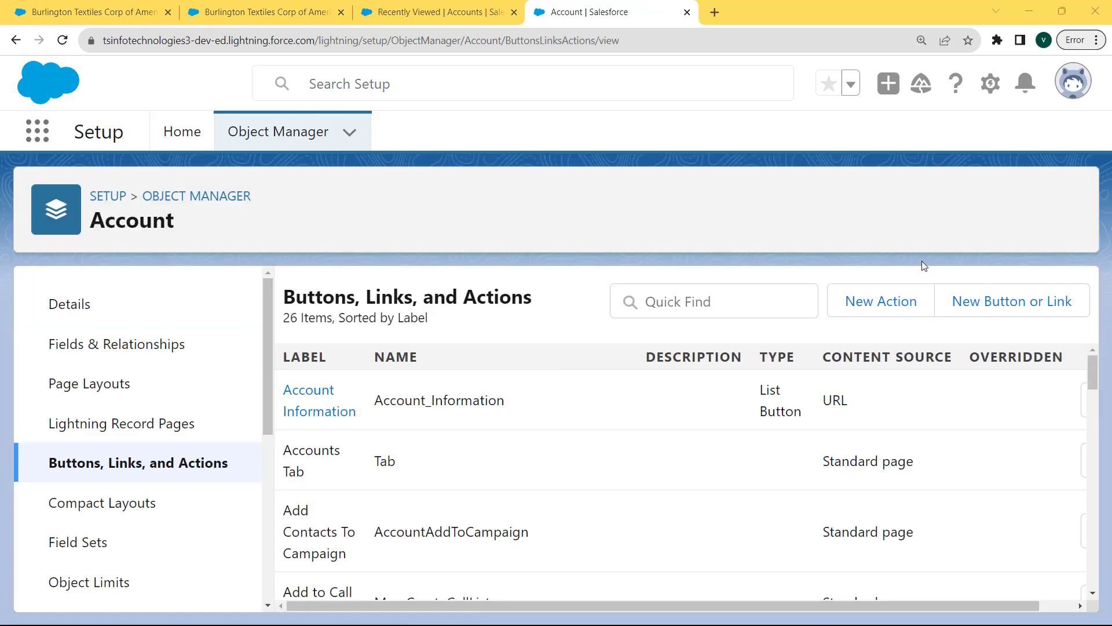
click(1008, 308)
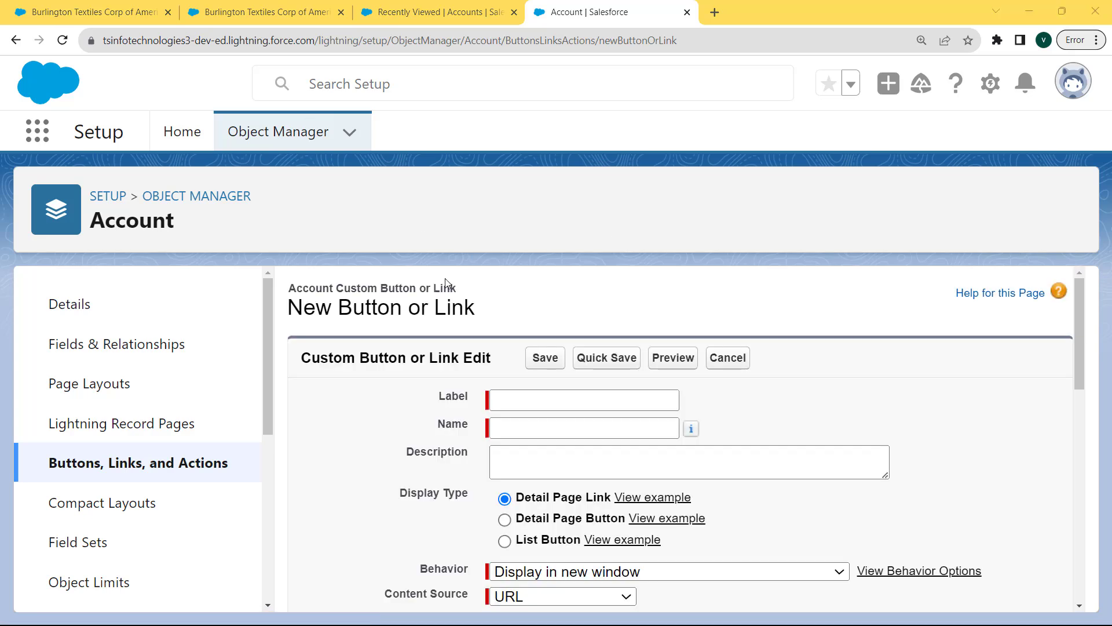
Step: Label the new item Google Link, accept Google_Link as its name, and choose Detail Page Link as the display type
click(503, 400)
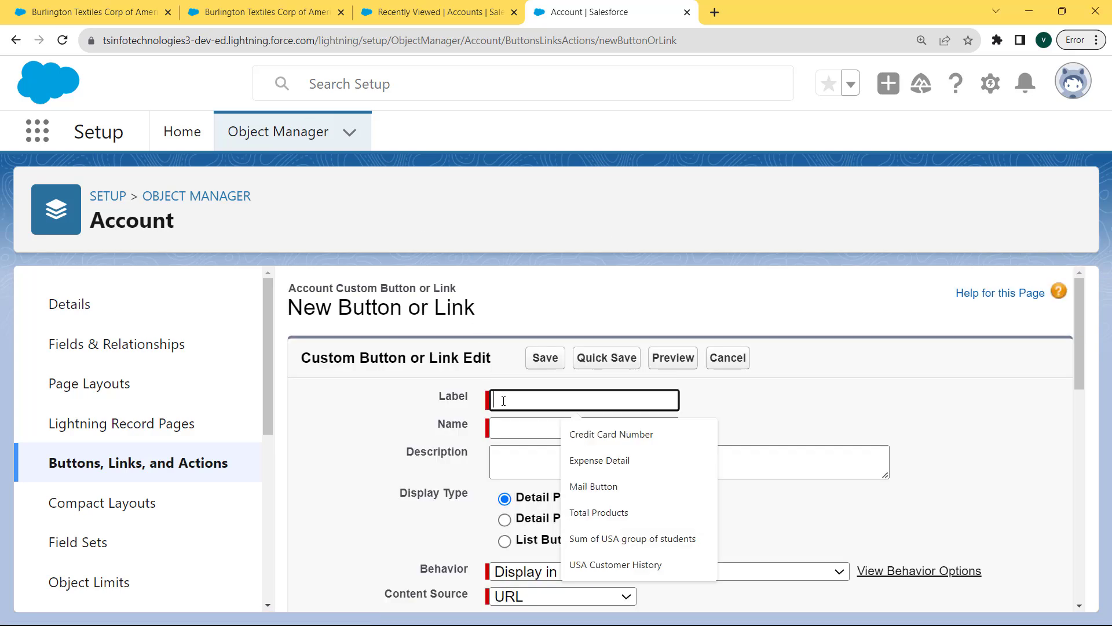
text(Google Link)
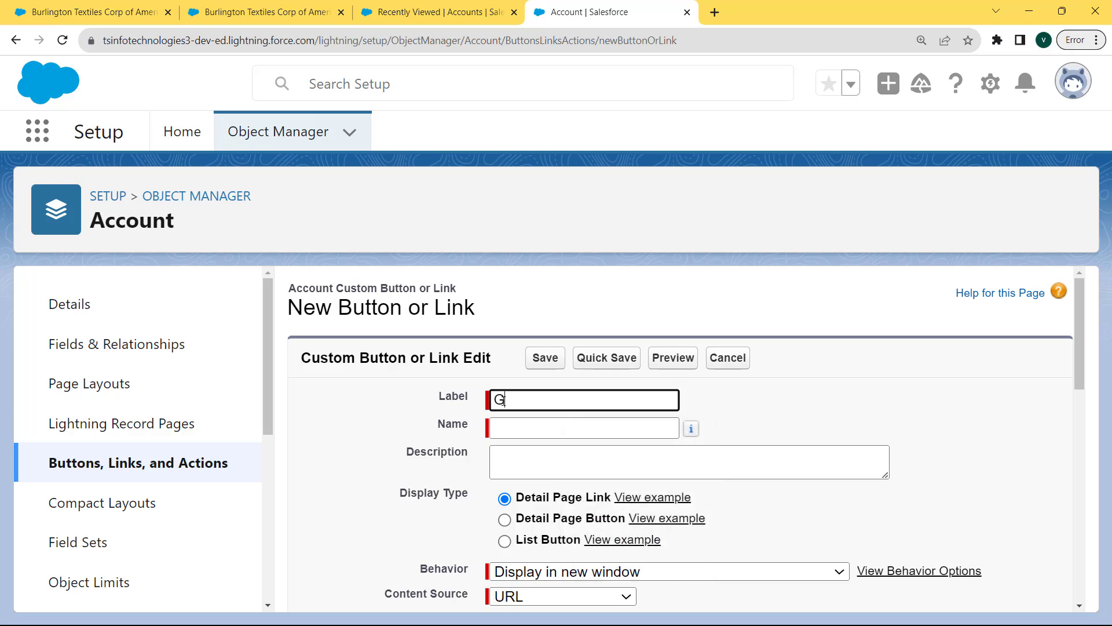
click(505, 428)
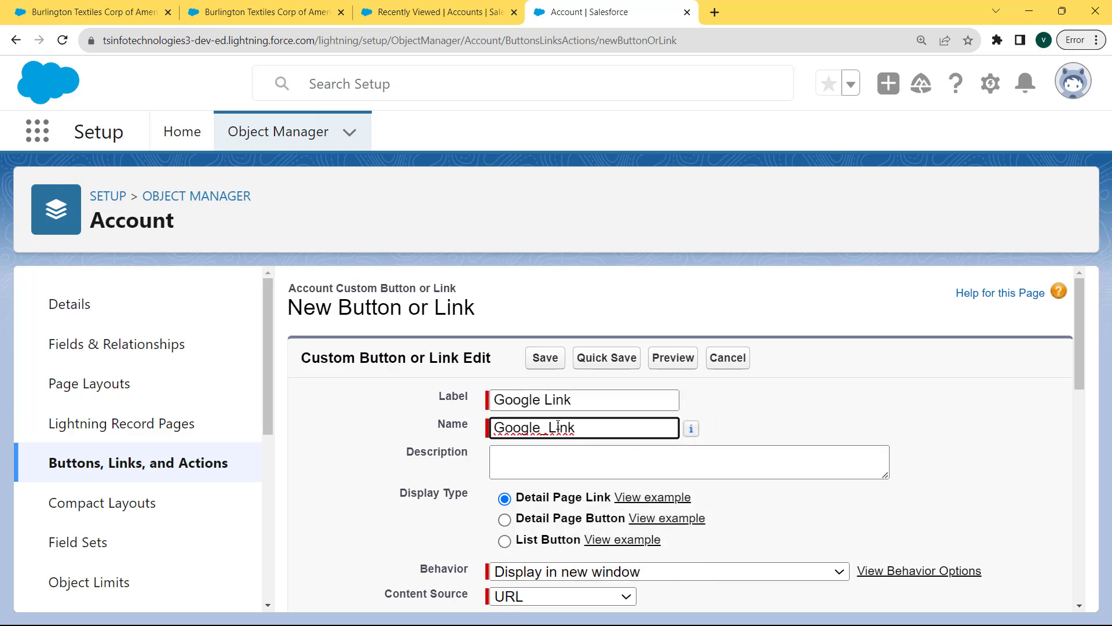
click(505, 501)
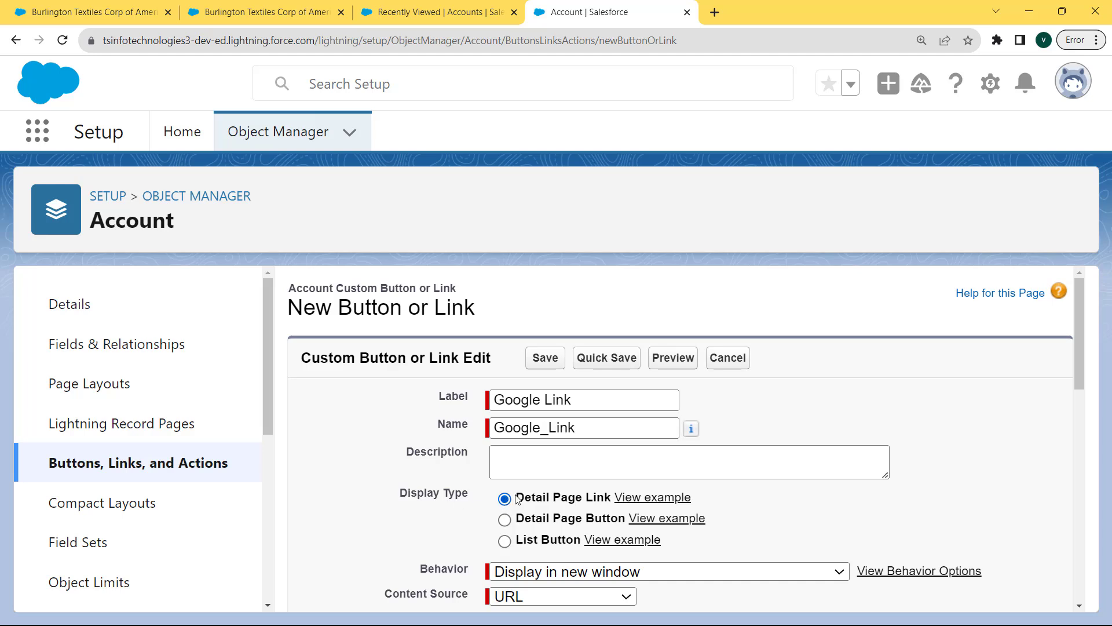
scroll(1081, 390, down, 3)
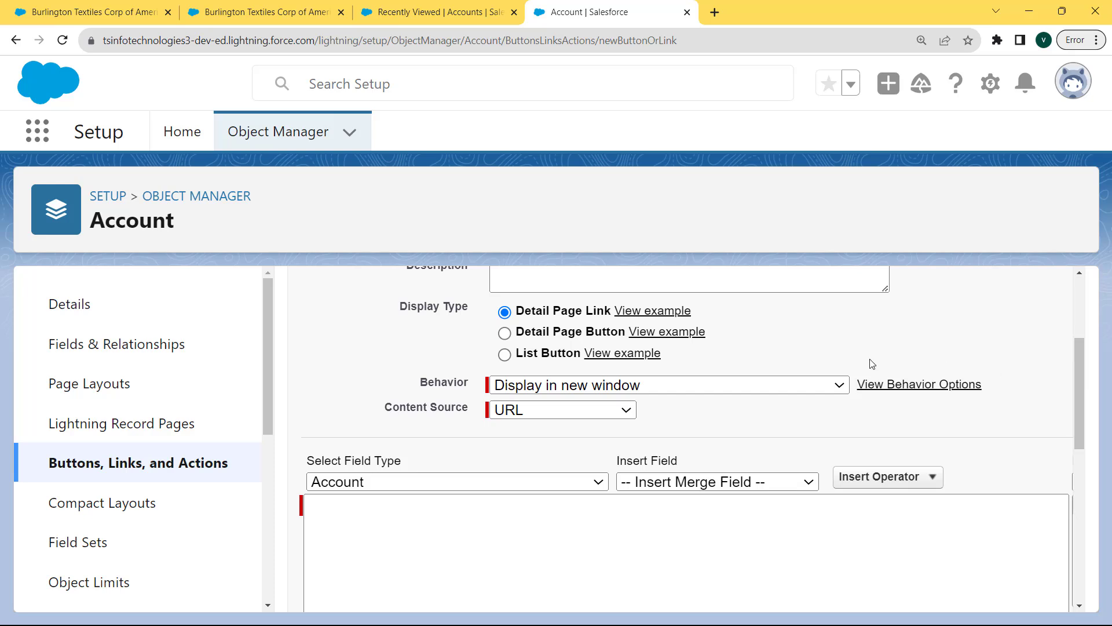
click(838, 386)
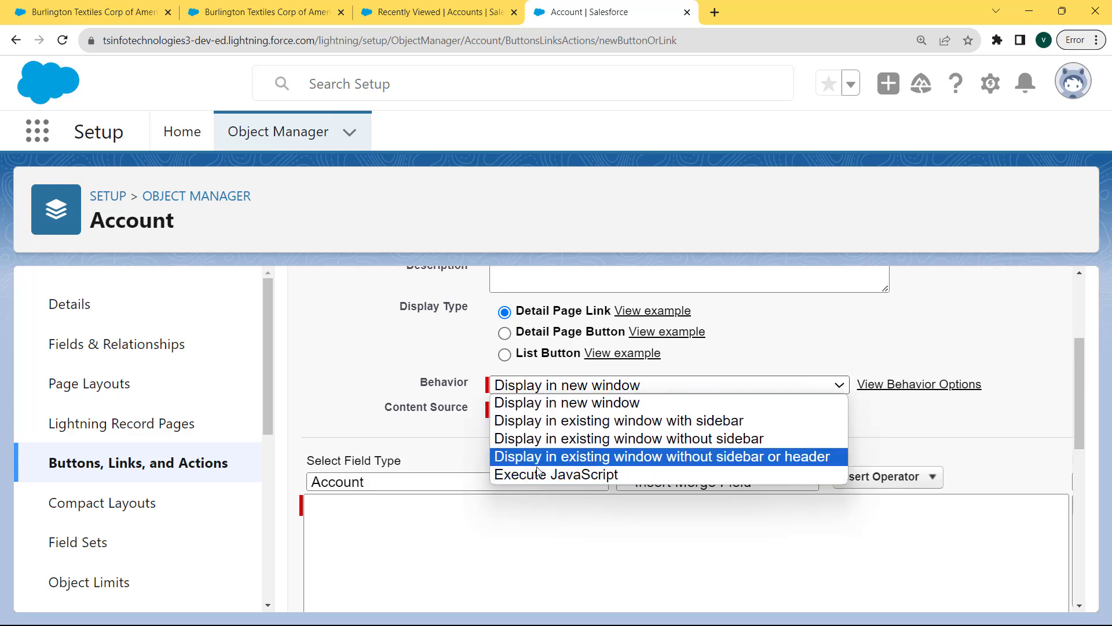
click(603, 407)
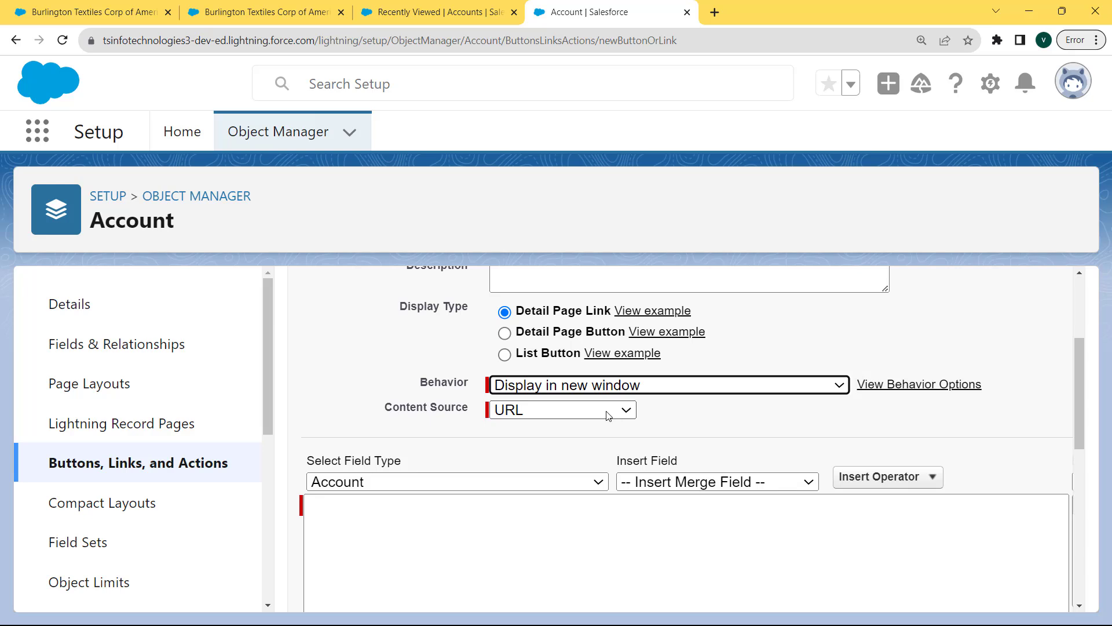
click(411, 512)
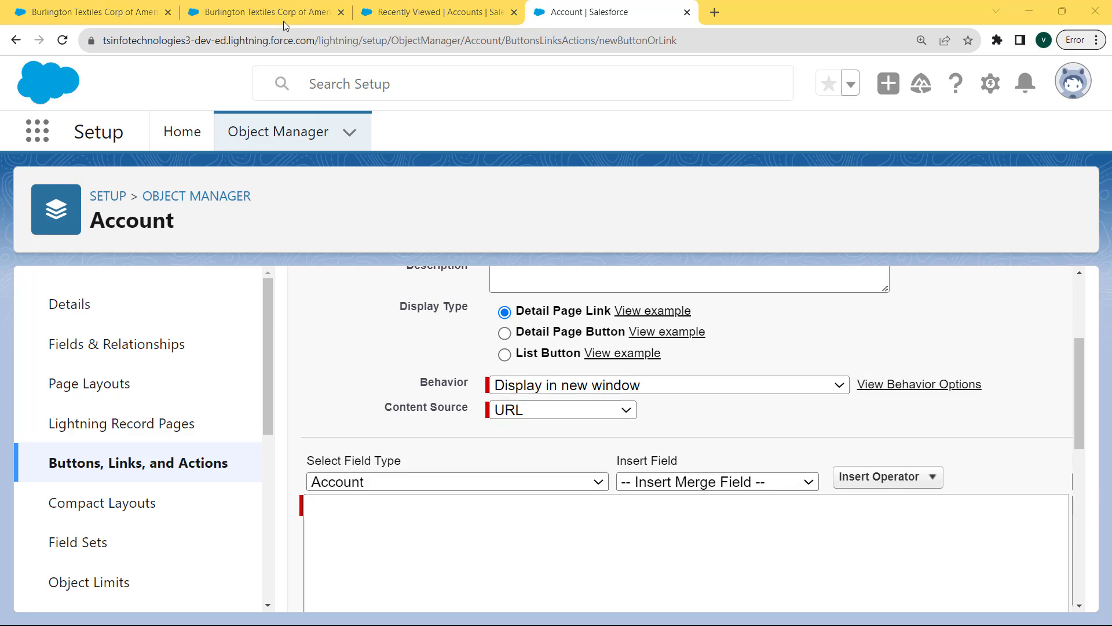
text(https://www.google.com)
drag(493, 508, 310, 496)
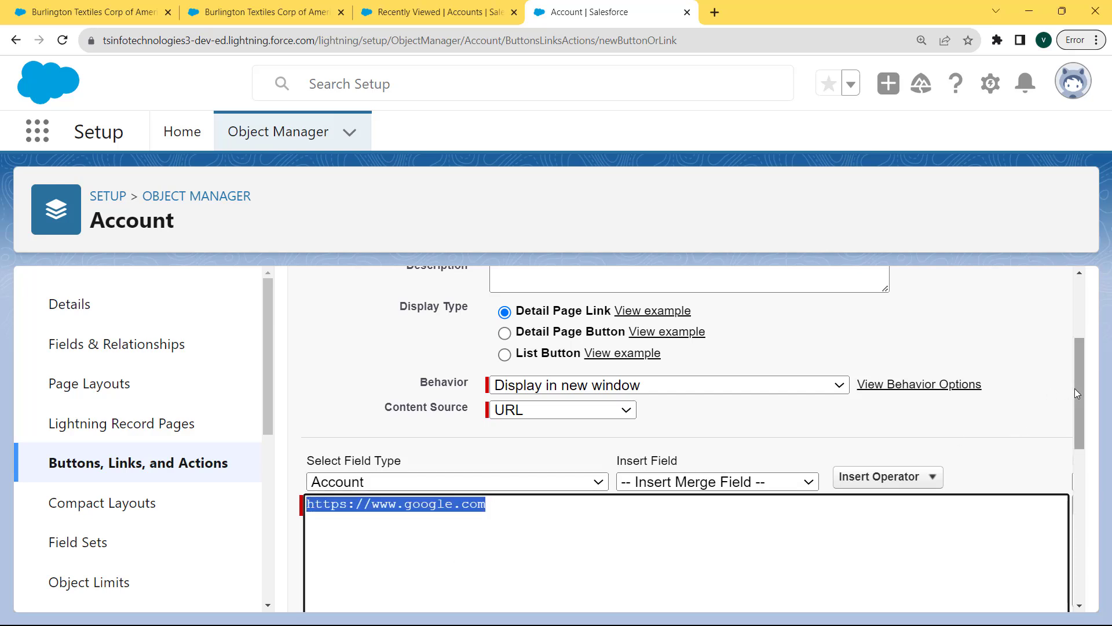
Step: Check the syntax of the Google Link URL and save the link
drag(1076, 389, 1076, 453)
drag(1077, 509, 1076, 517)
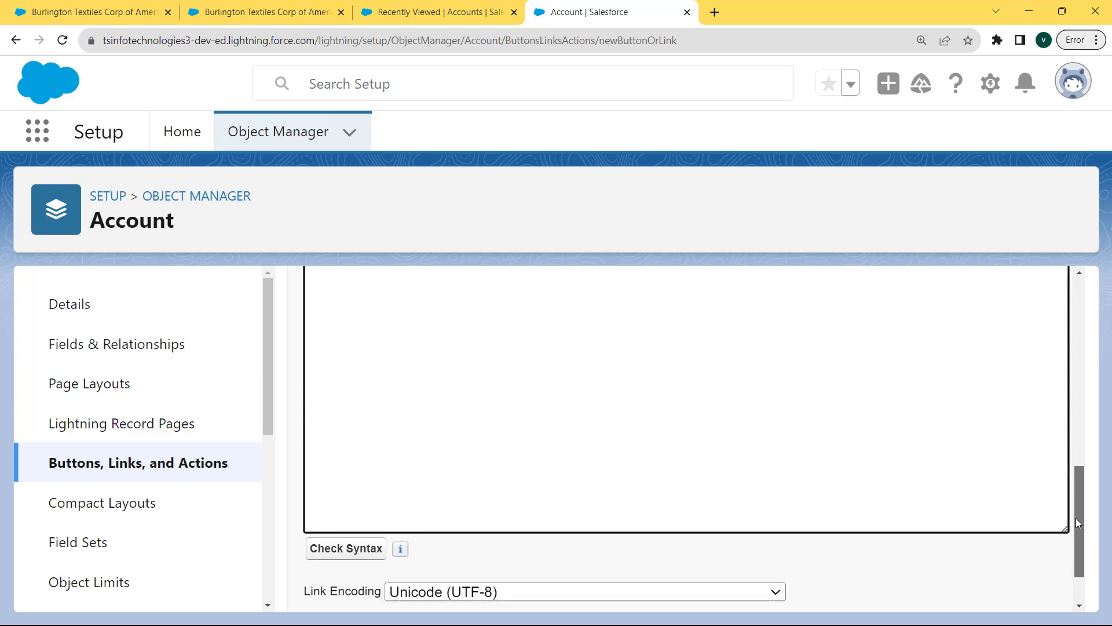
click(332, 549)
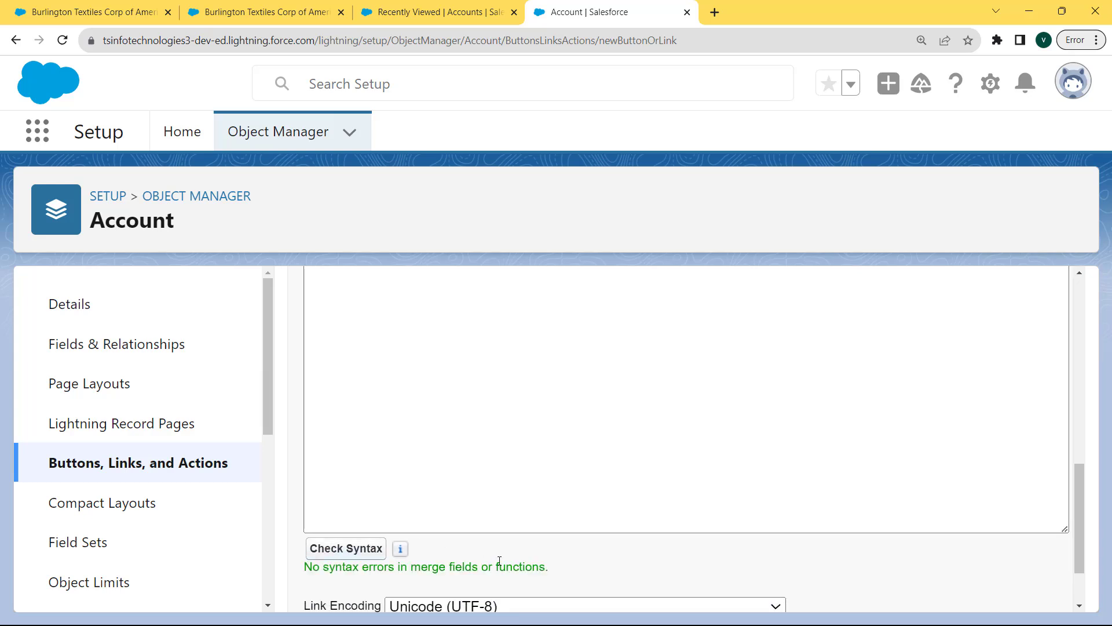
drag(550, 571, 283, 573)
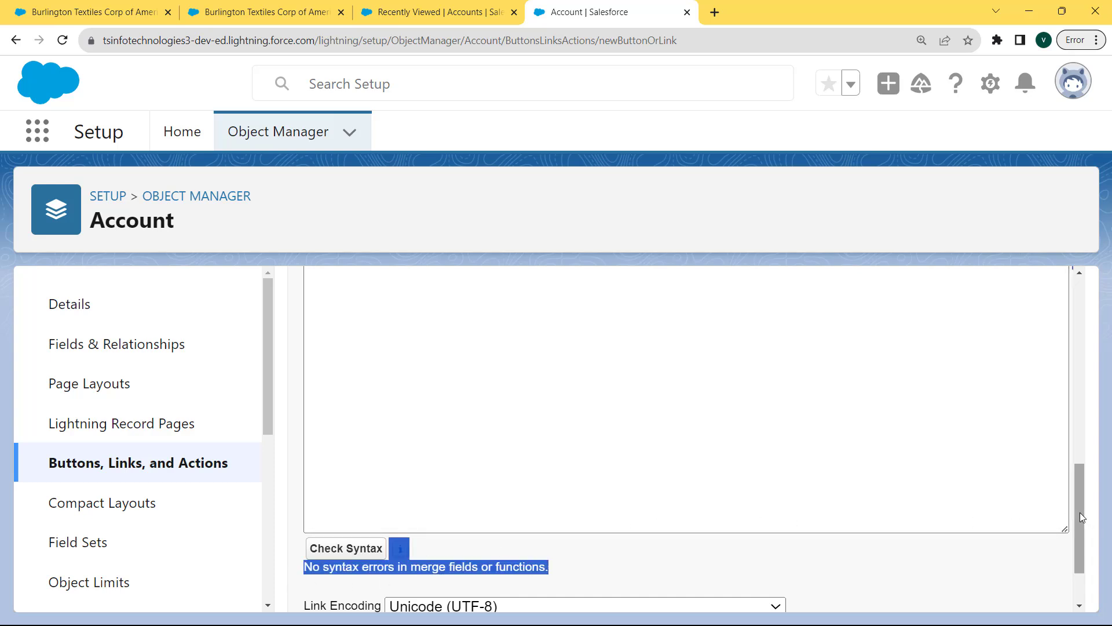
drag(1079, 512, 1078, 564)
click(547, 572)
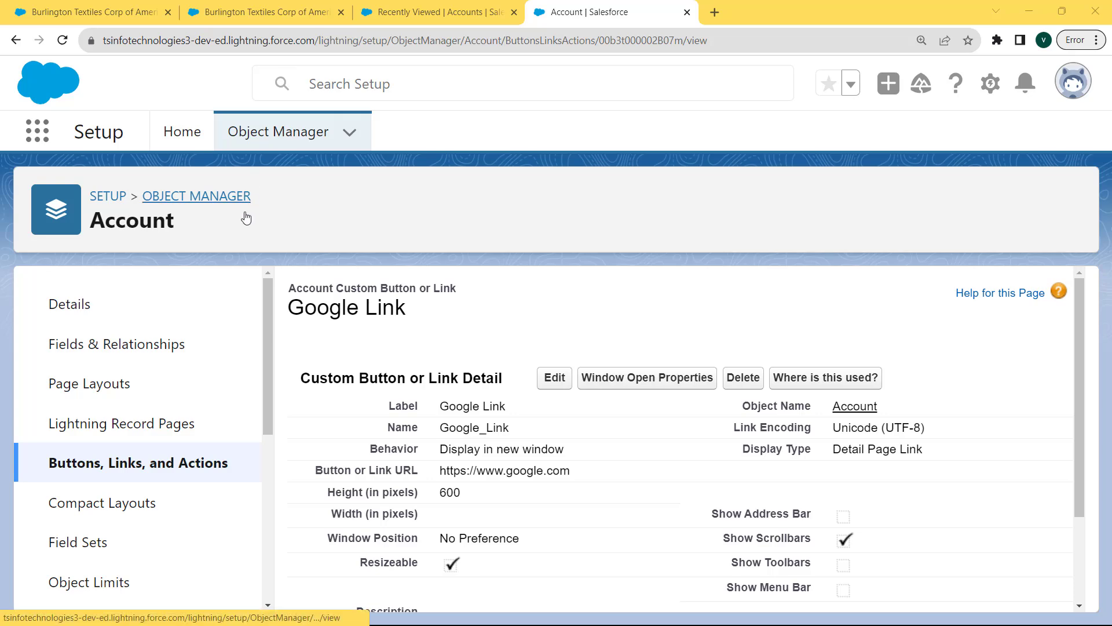
Step: Add Google Link to the Custom Links section of Account Layout, between Record detail on Google and Billing, and save the layout
click(122, 387)
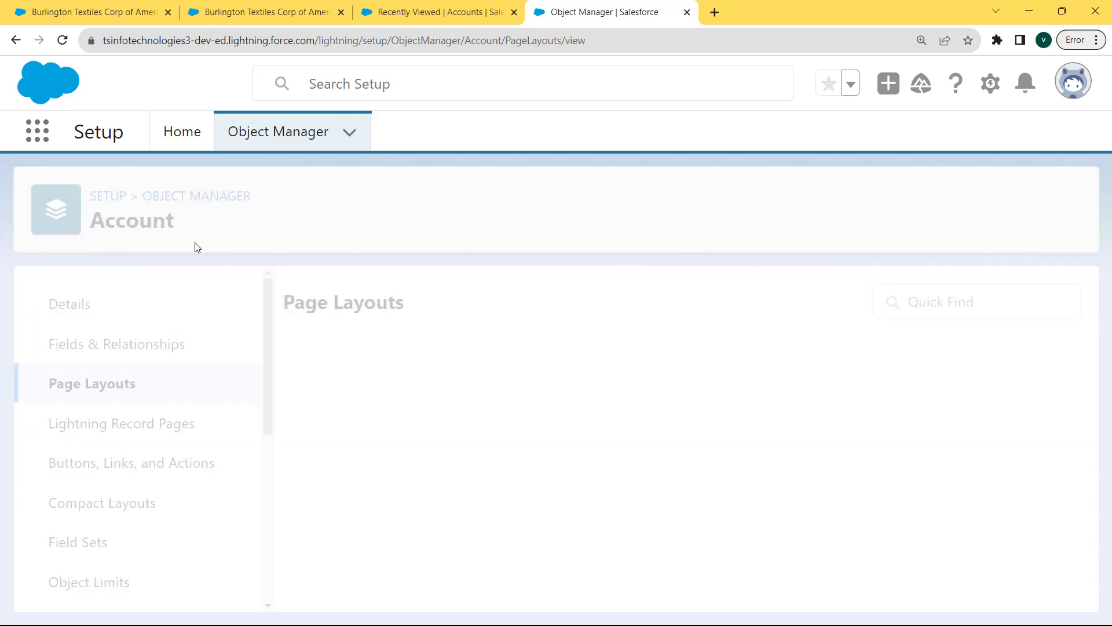
click(352, 557)
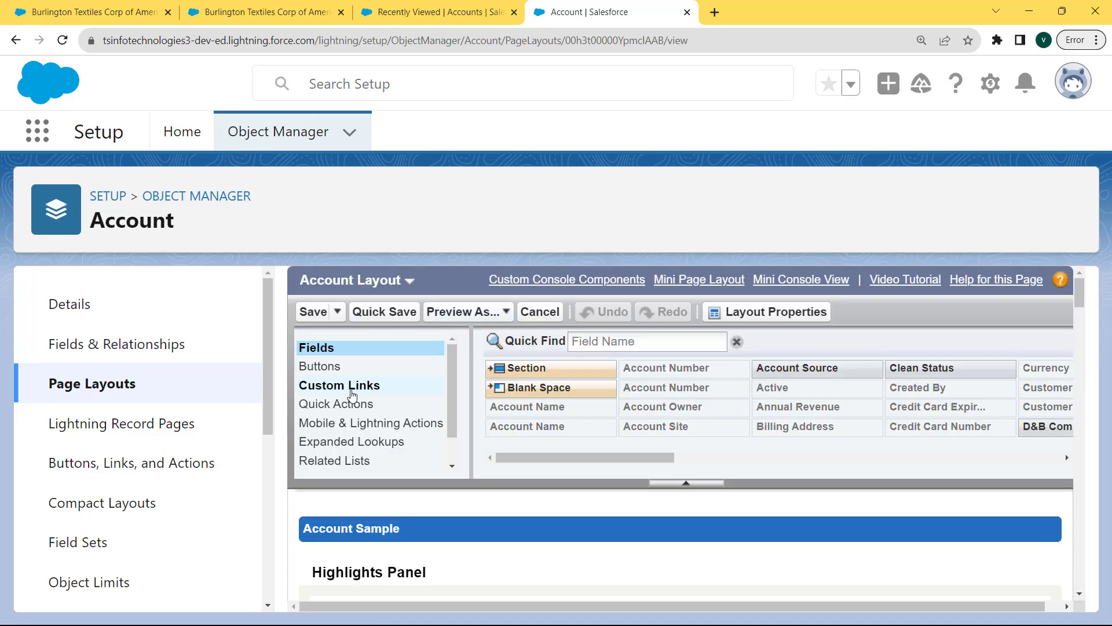
click(356, 386)
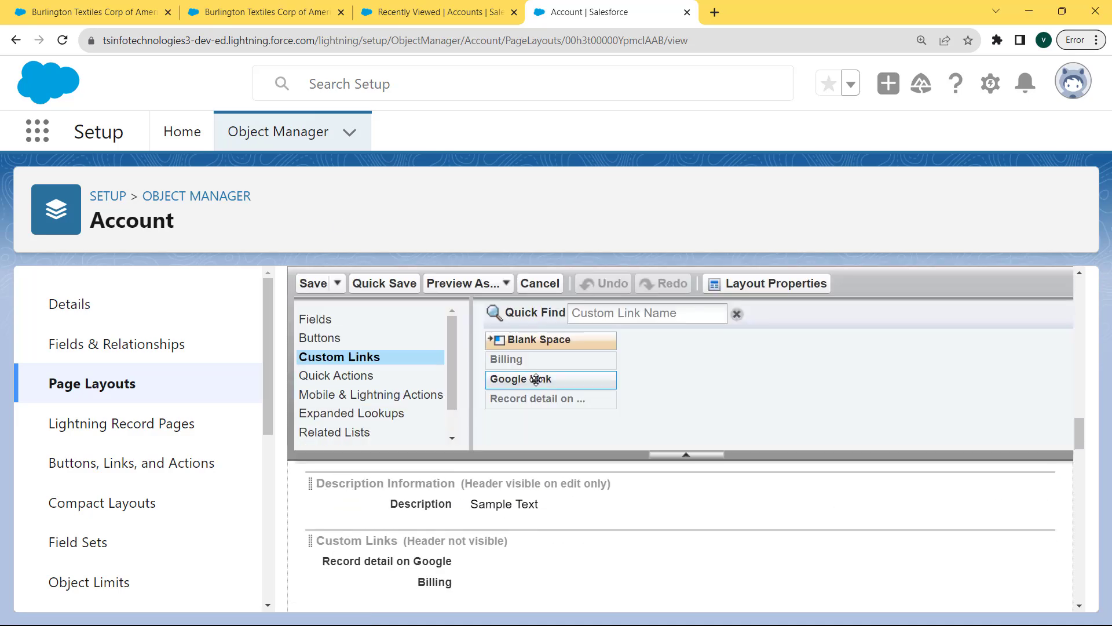
drag(536, 381, 383, 566)
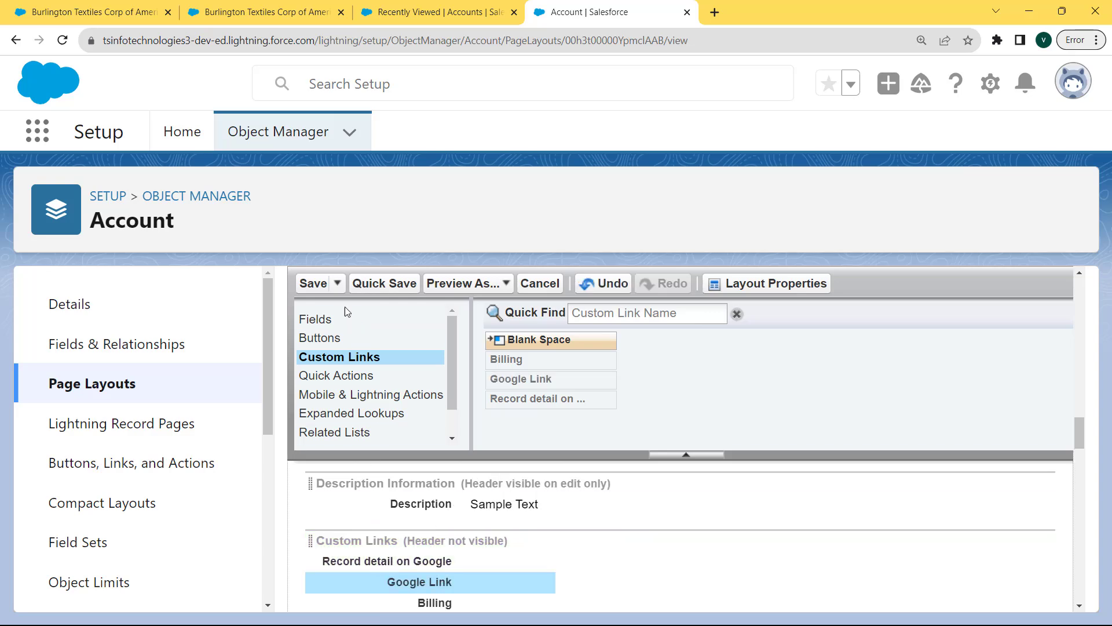
click(307, 281)
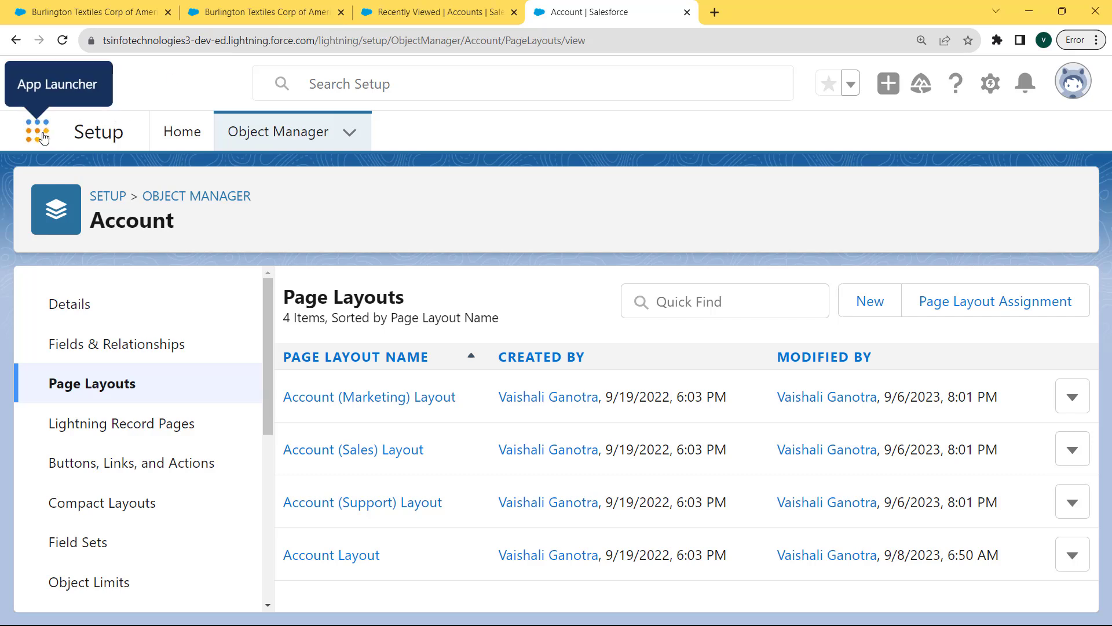
Step: Find Accounts among the apps and items and open the Burlington Textiles Corp of America record
click(47, 140)
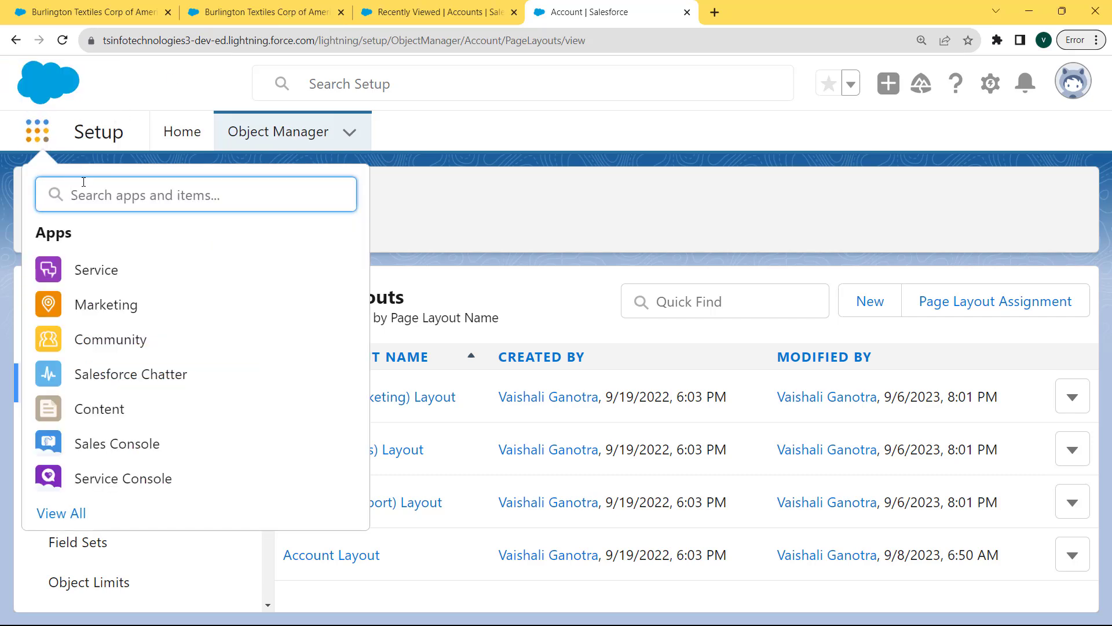
text(account)
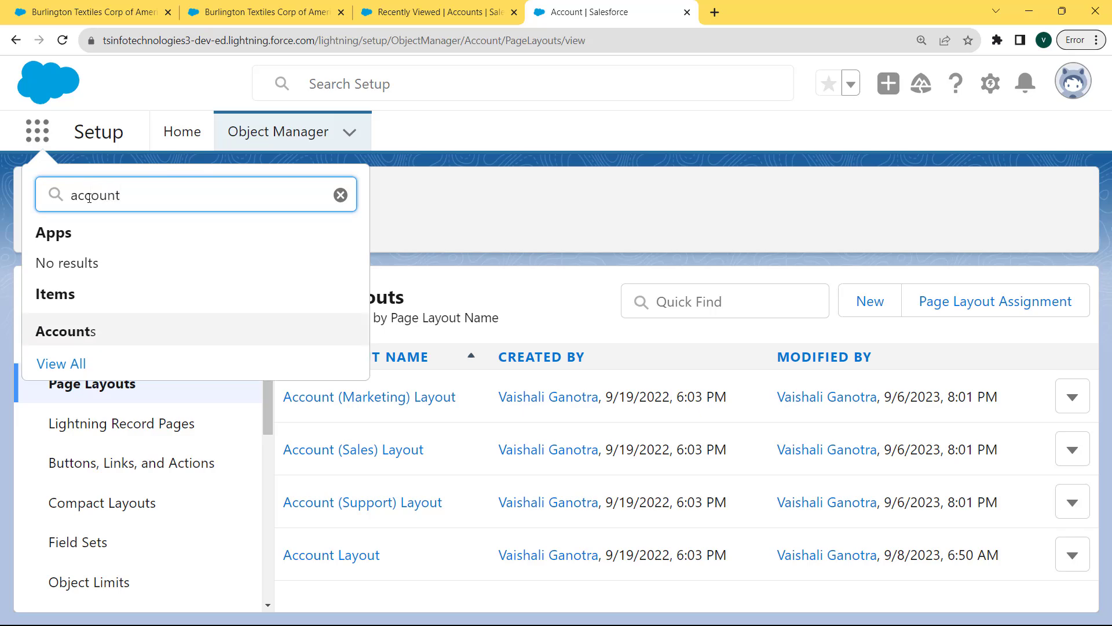
click(66, 332)
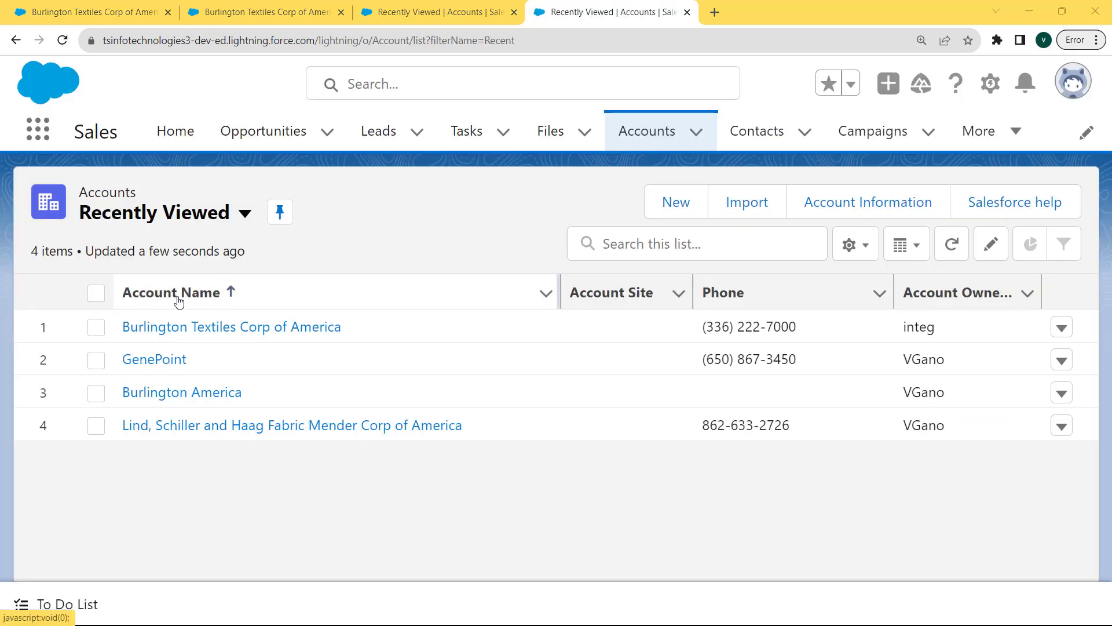
click(242, 327)
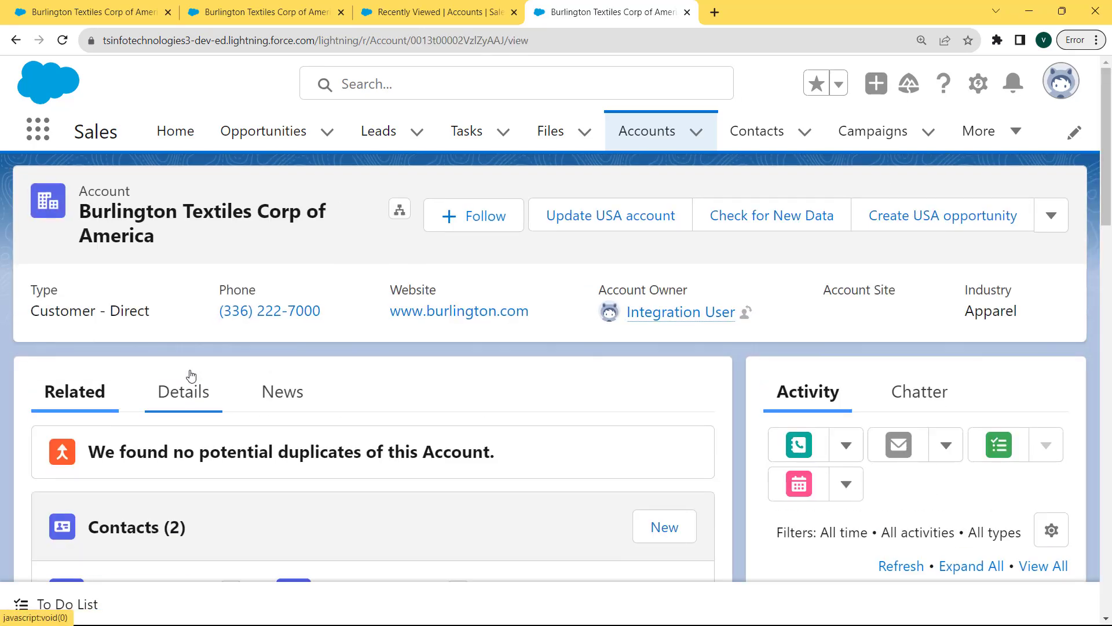
click(183, 391)
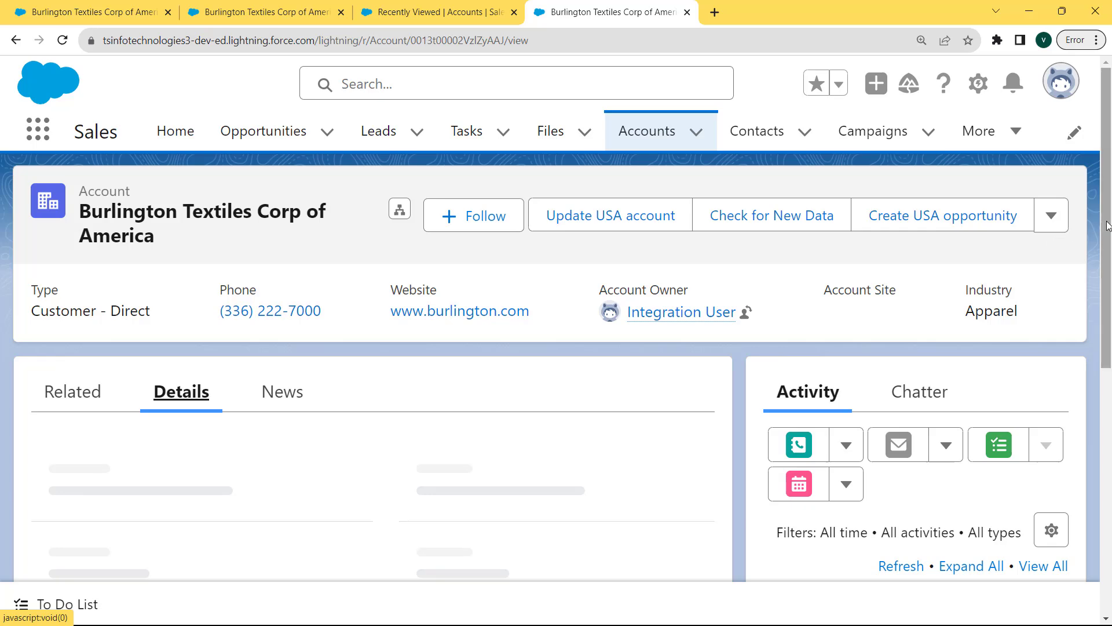
drag(1108, 225, 1108, 272)
scroll(64, 462, down, 15)
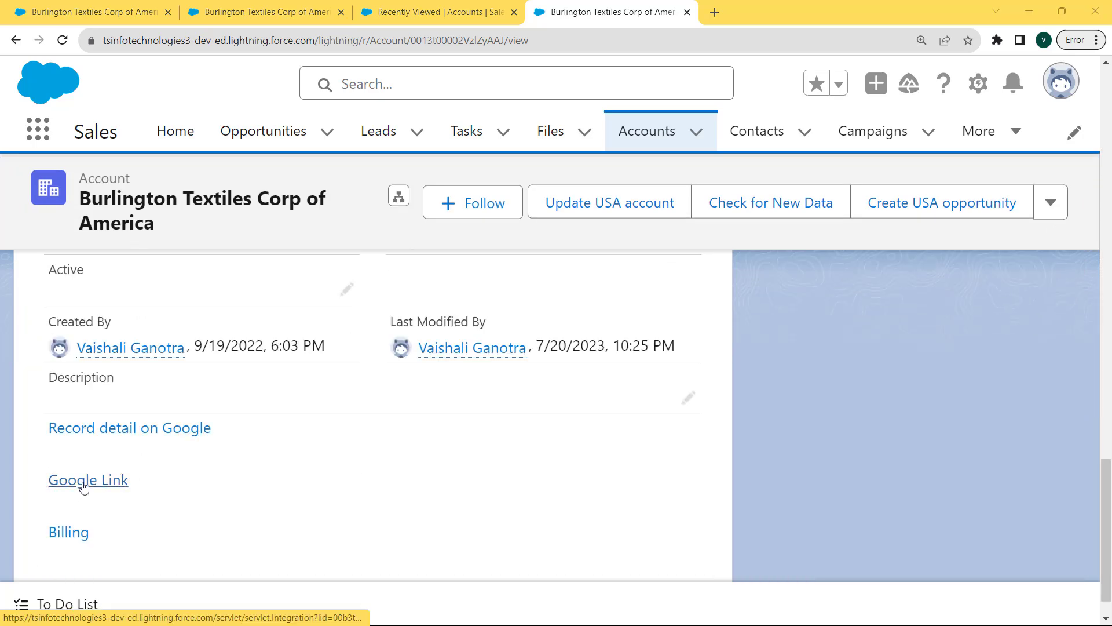
click(83, 481)
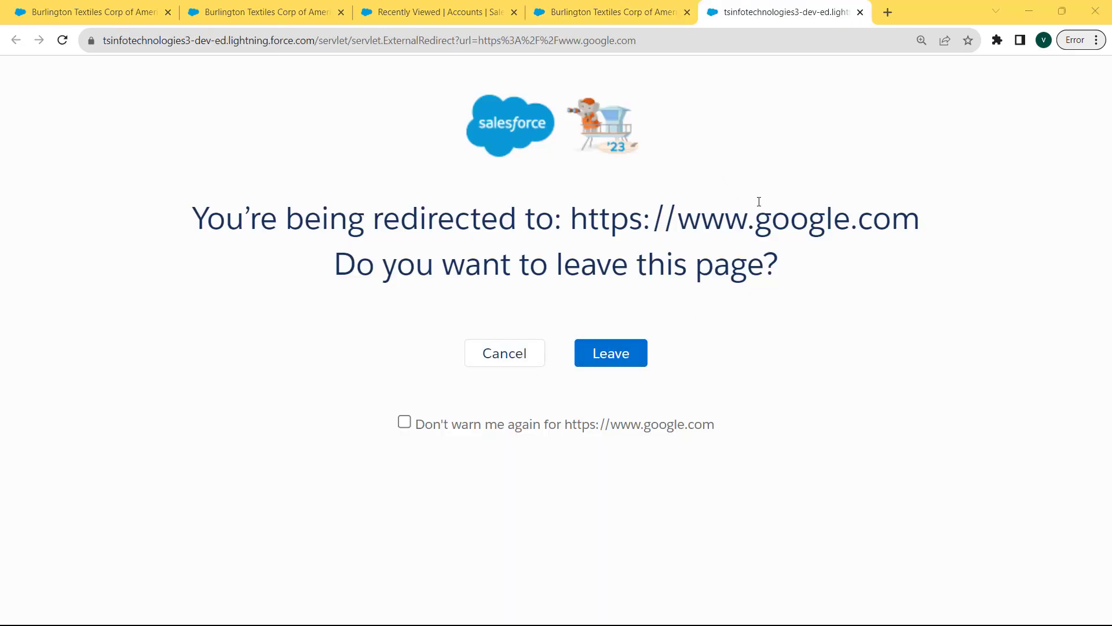
click(588, 353)
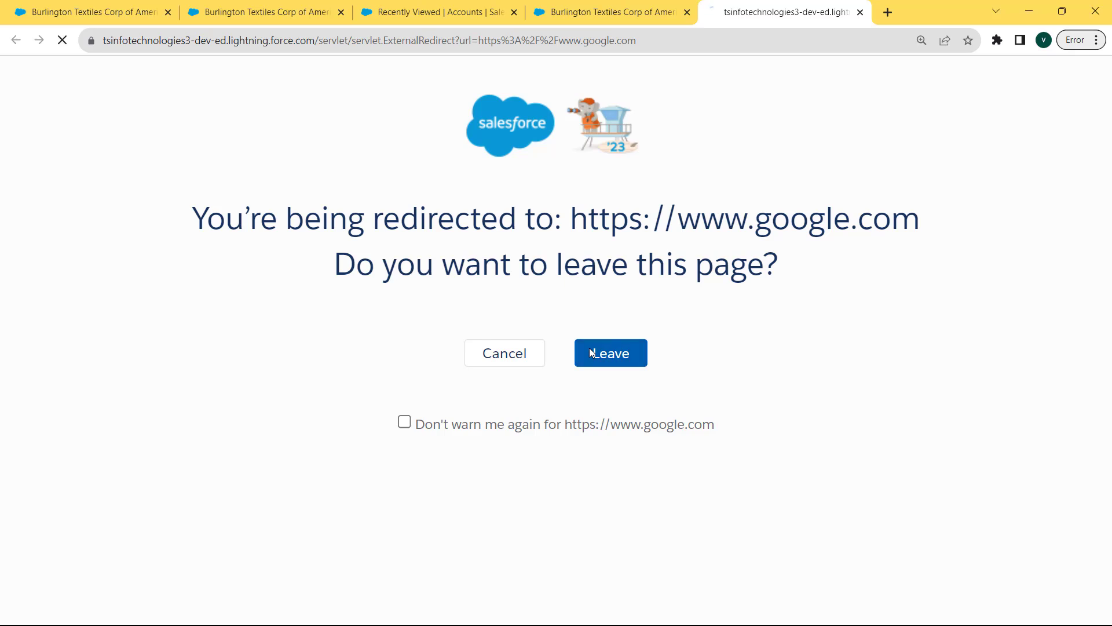